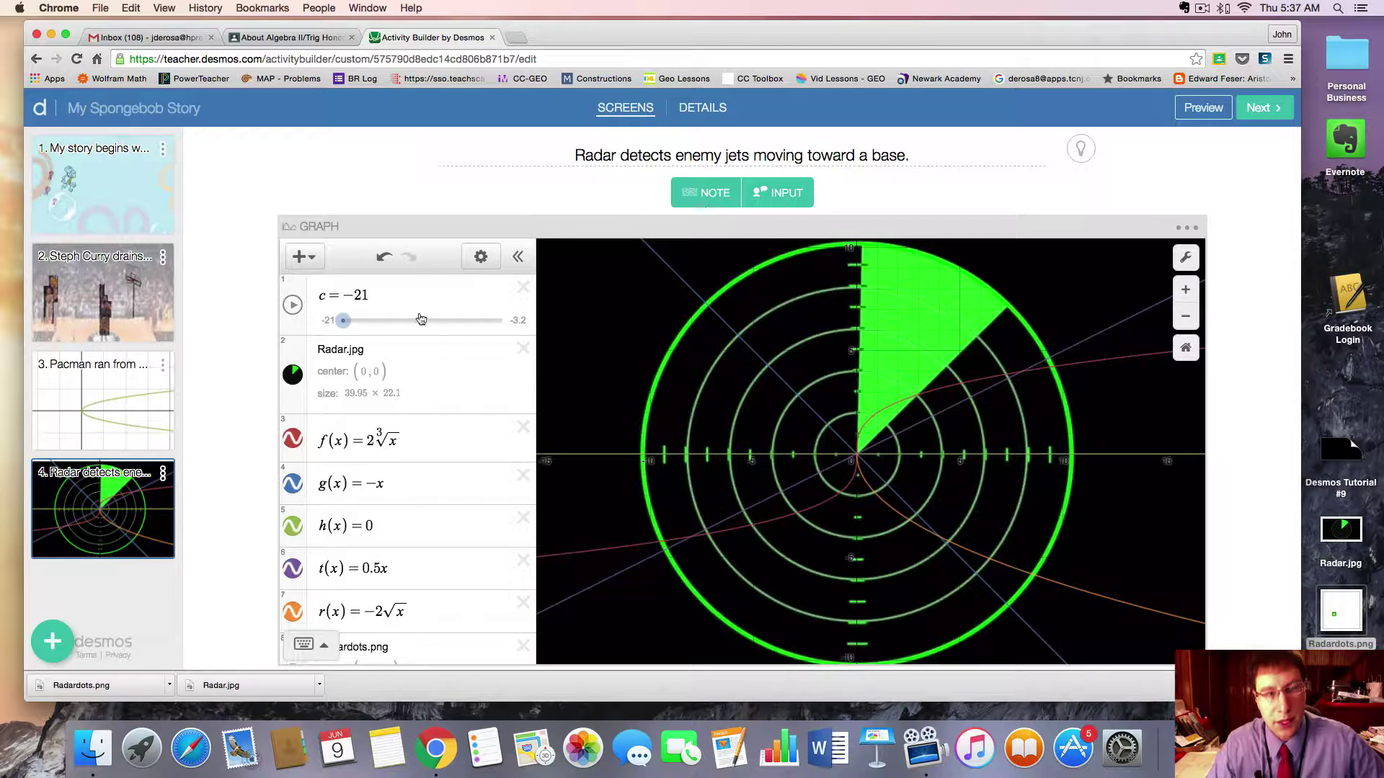
# Toggle the g(x), r(x), t(x) and h(x) curves off and on to identify each.
pyautogui.scroll(-5, 451, 387)
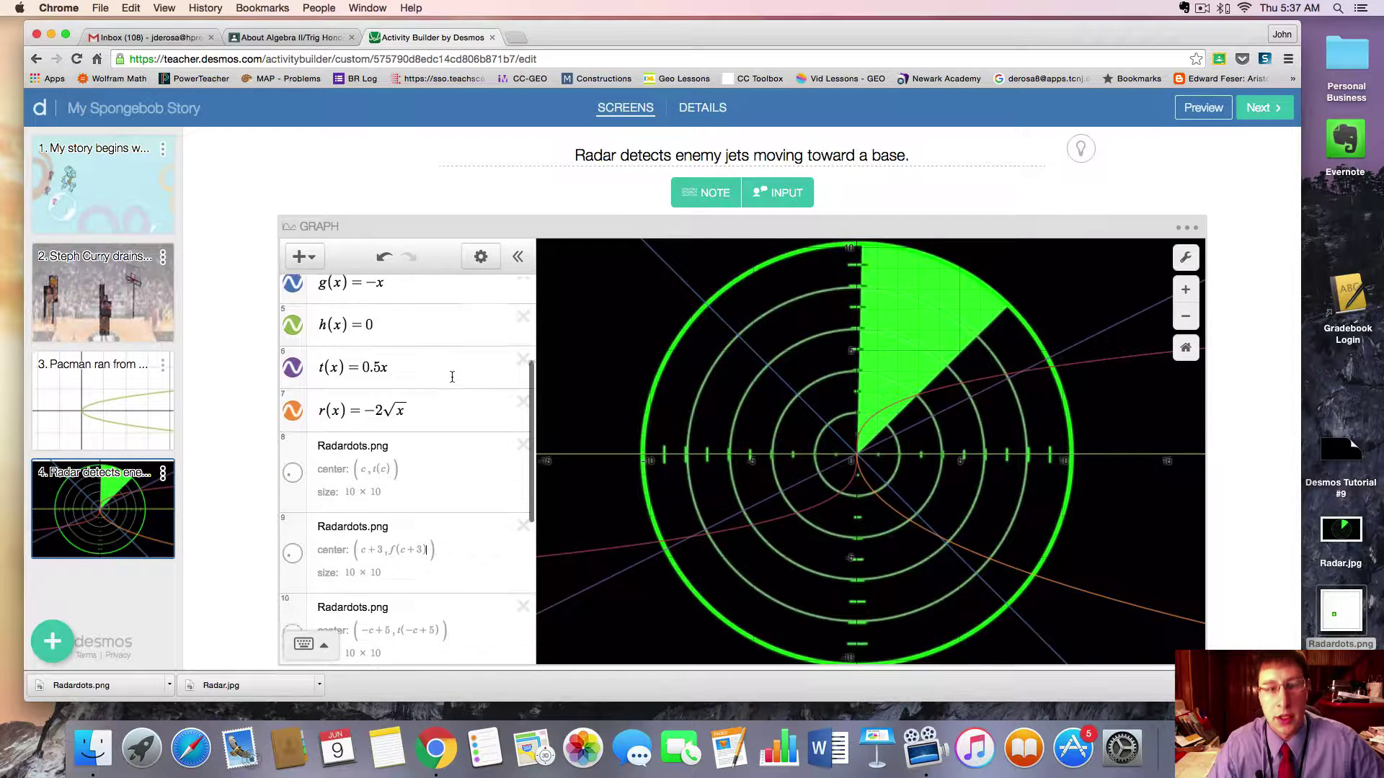
pyautogui.scroll(-2, 447, 380)
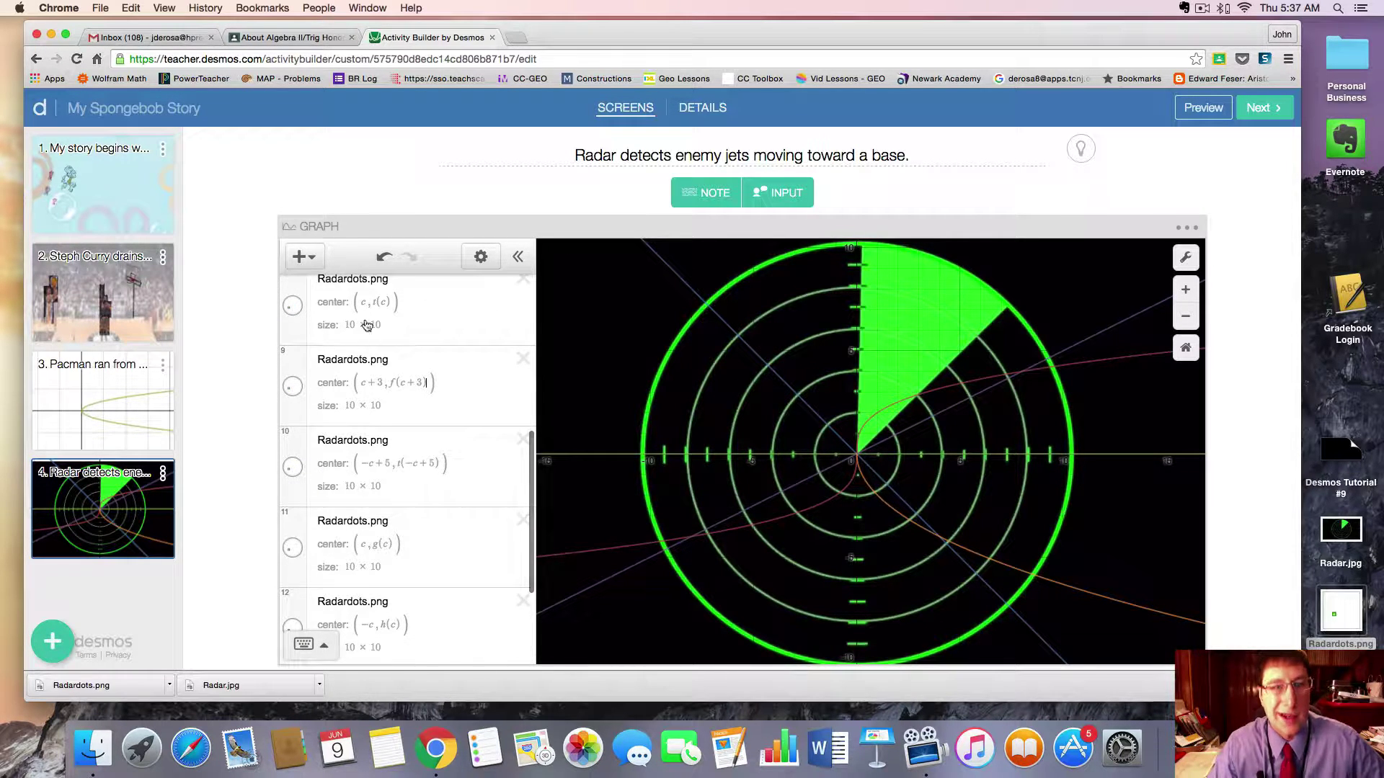
pyautogui.scroll(-3, 355, 456)
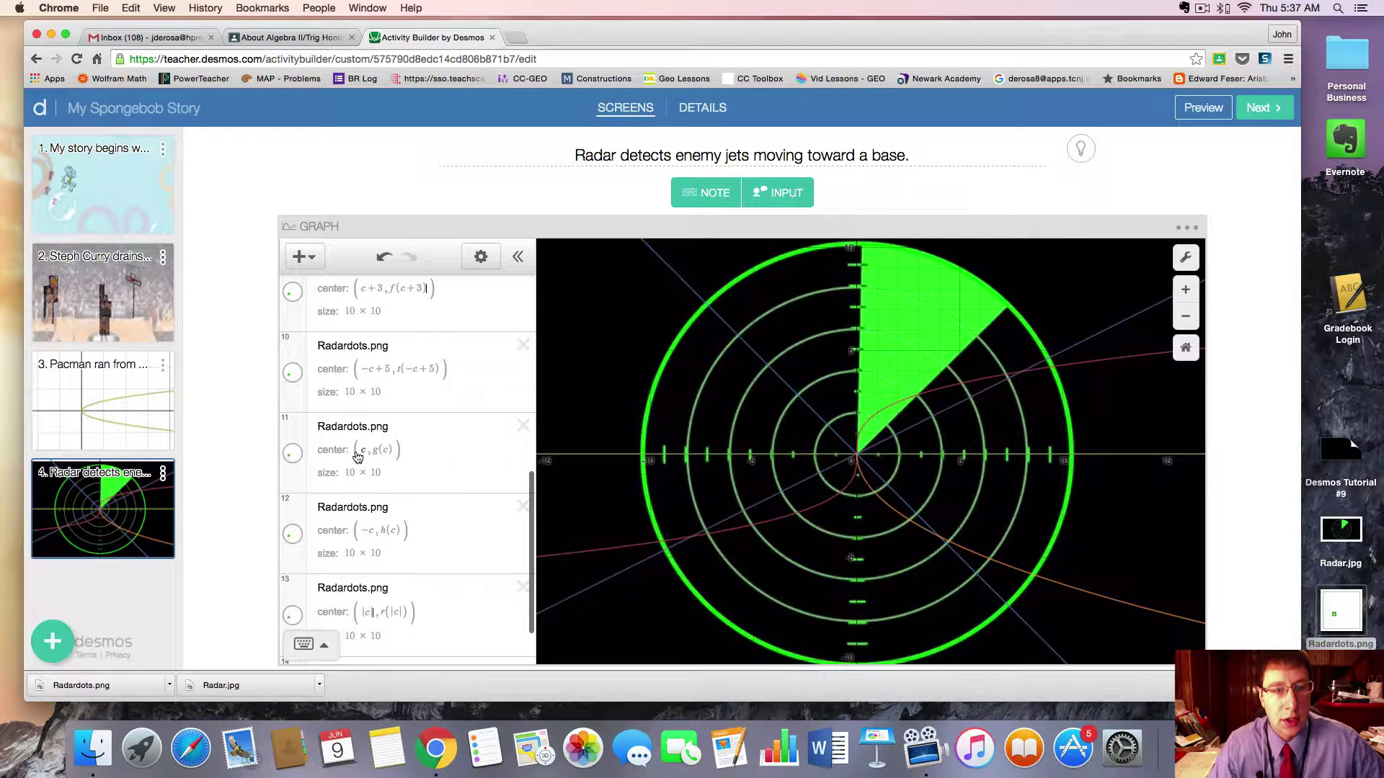
pyautogui.scroll(3, 402, 504)
pyautogui.scroll(9, 406, 495)
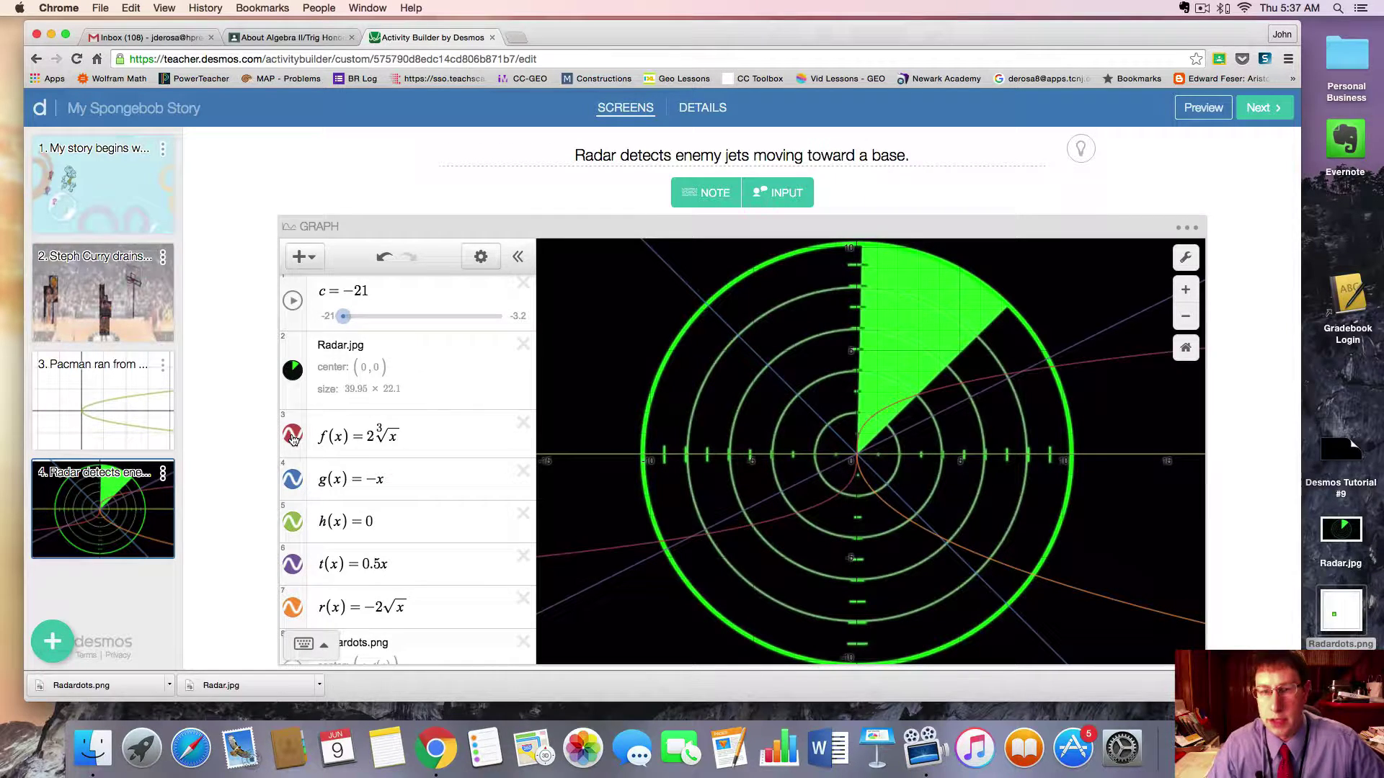
pyautogui.click(294, 482)
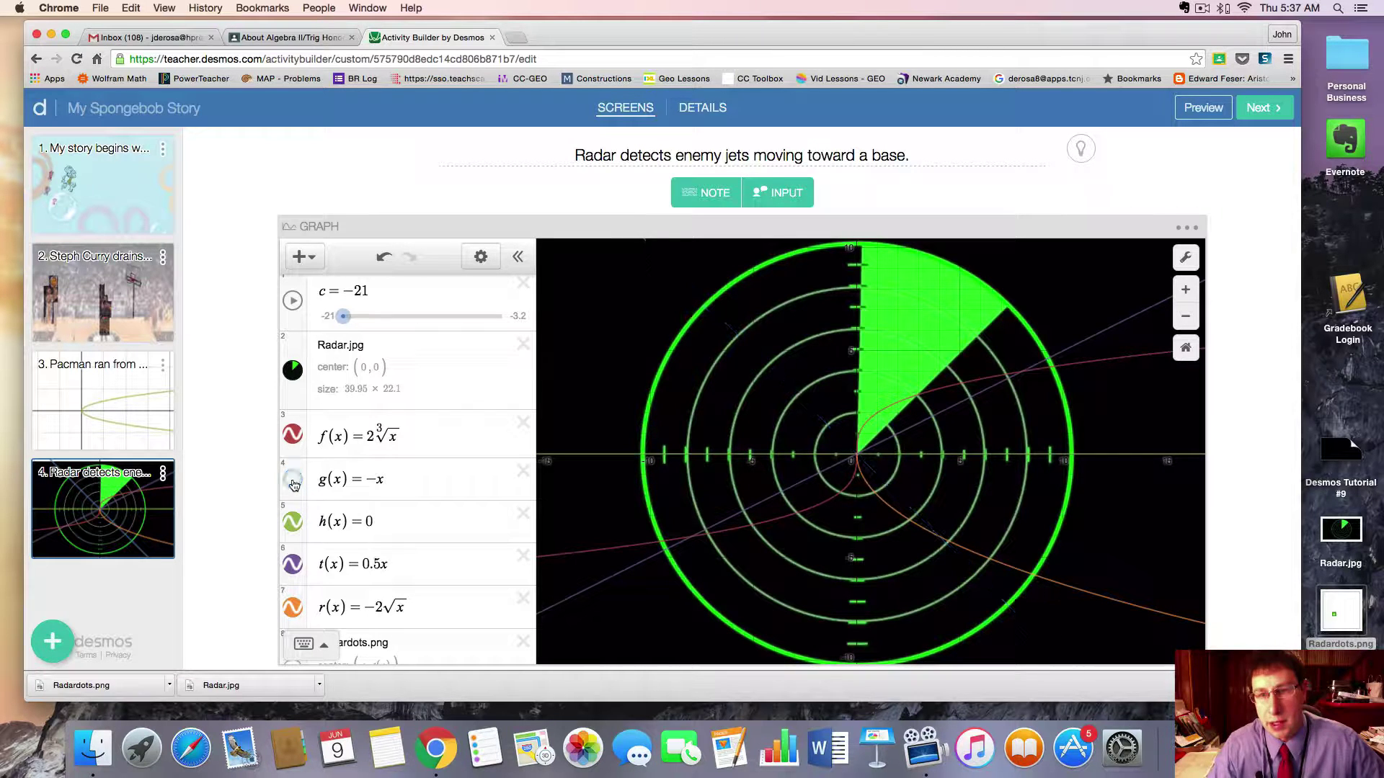
pyautogui.click(294, 481)
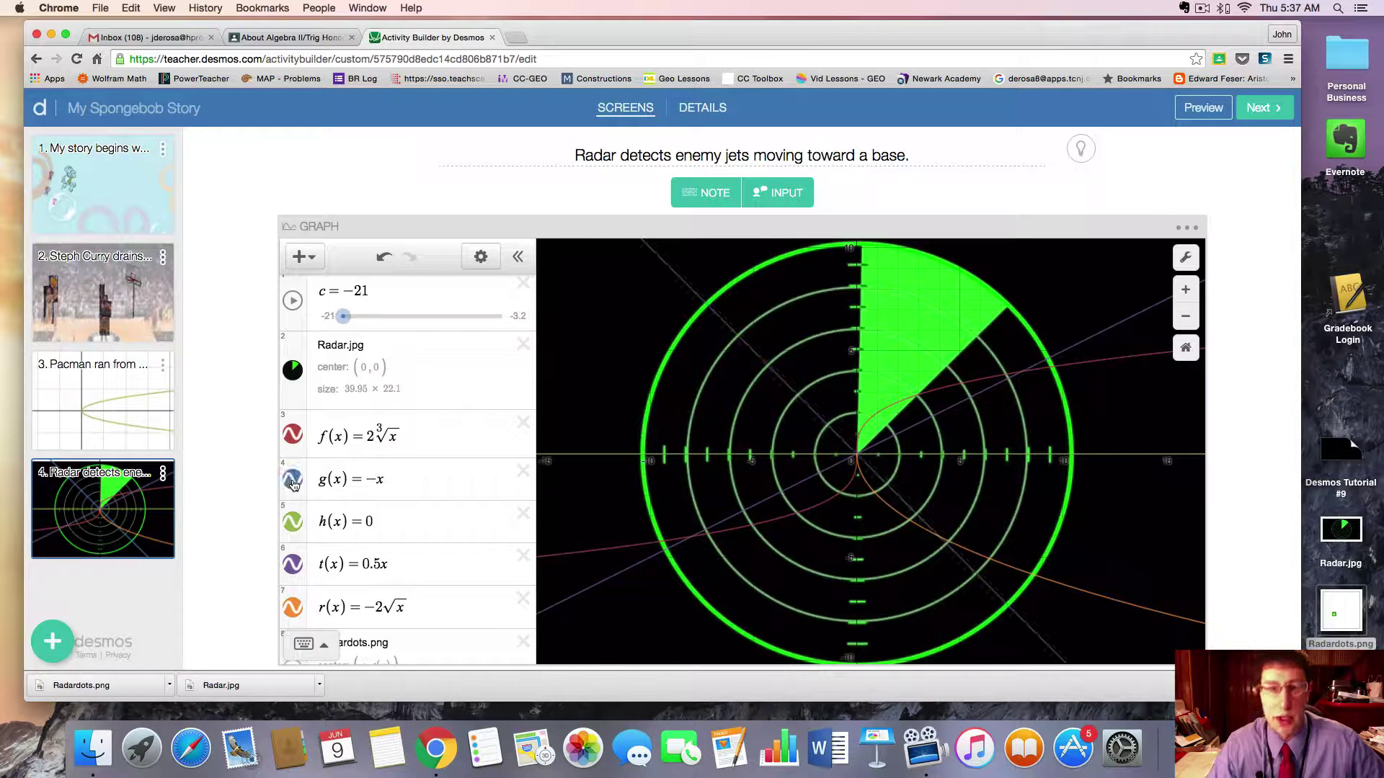
pyautogui.click(294, 608)
pyautogui.click(294, 609)
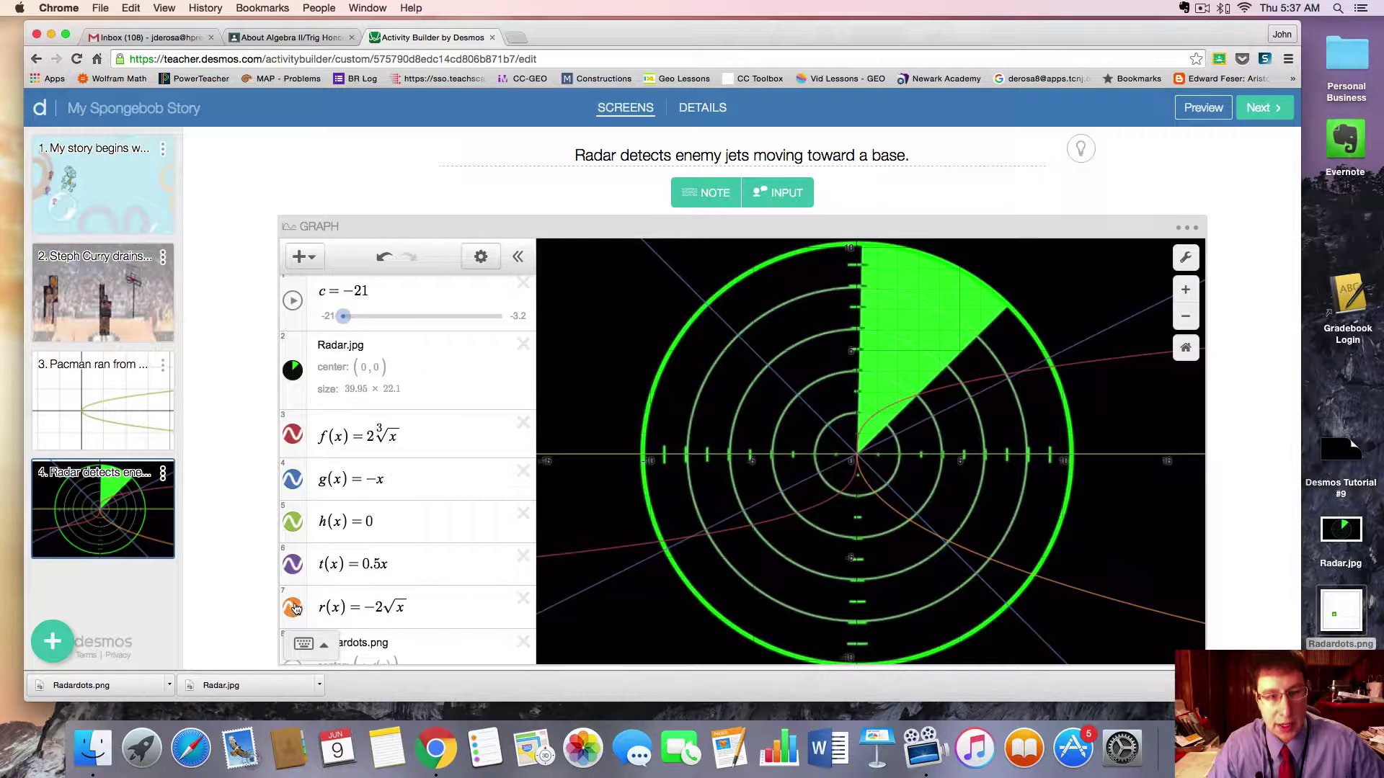
pyautogui.click(294, 566)
pyautogui.click(294, 566)
pyautogui.click(297, 528)
pyautogui.click(297, 528)
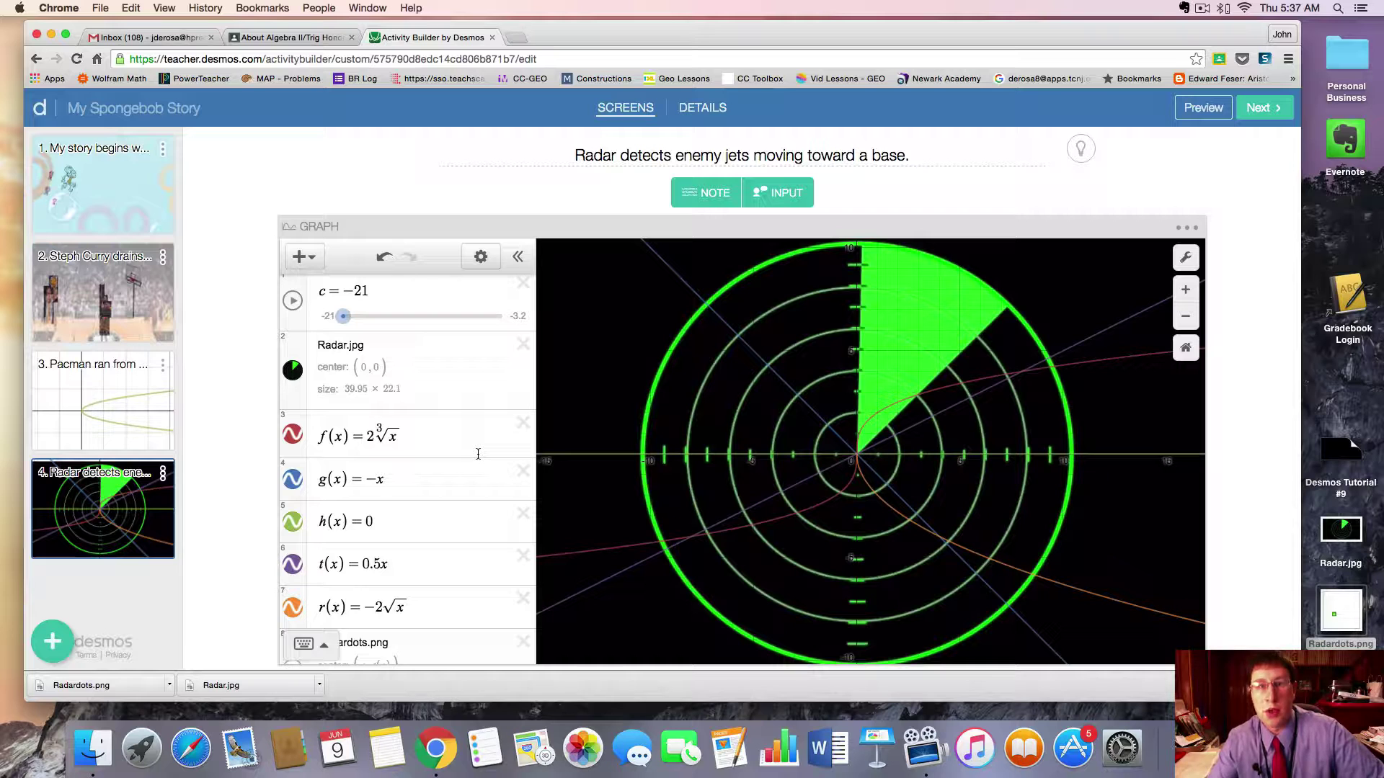
# Set slider c to -17.5 so the dots enter the radar, and recheck t(x) = 0.5x.
pyautogui.moveTo(339, 320)
pyautogui.mouseDown()
pyautogui.moveTo(374, 321)
pyautogui.moveTo(343, 321)
pyautogui.mouseUp()
pyautogui.scroll(-1, 405, 423)
pyautogui.scroll(-4, 405, 423)
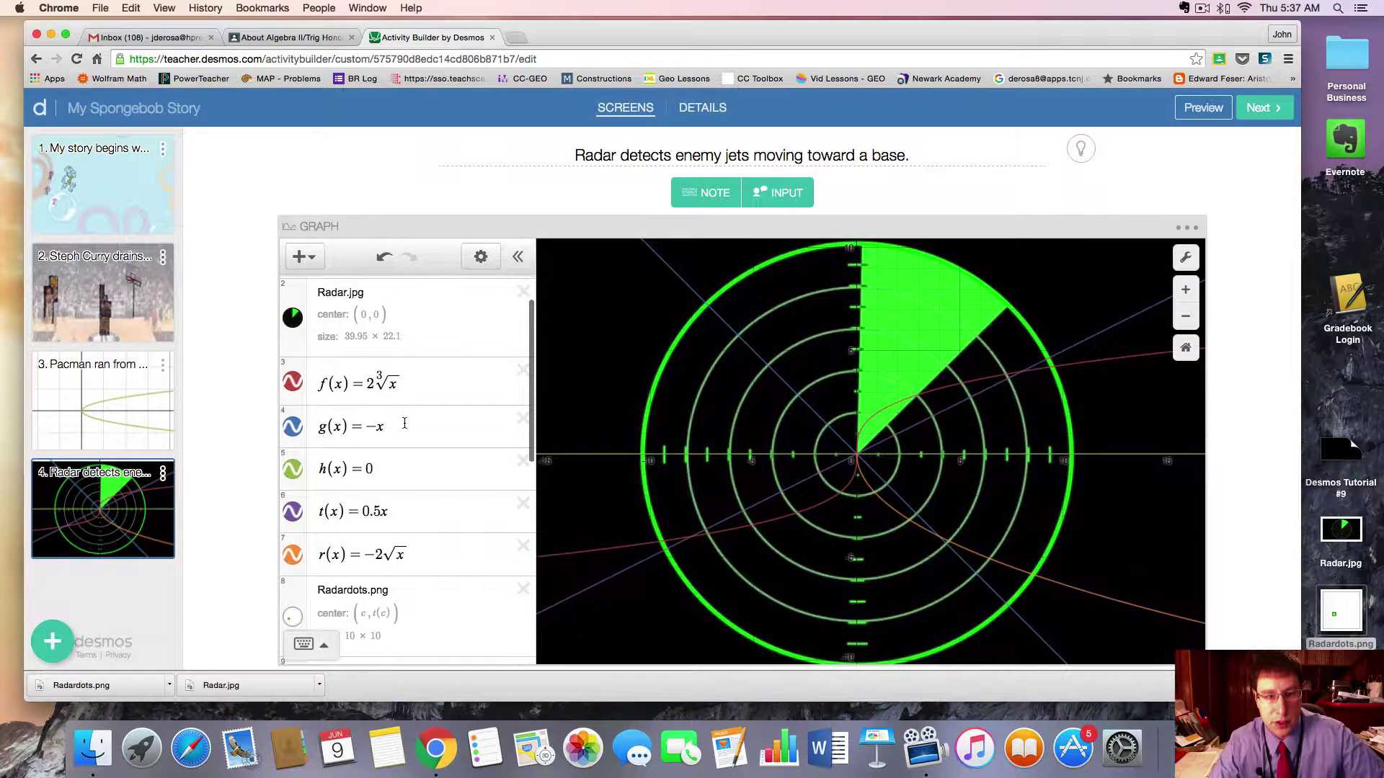
pyautogui.scroll(-2, 384, 506)
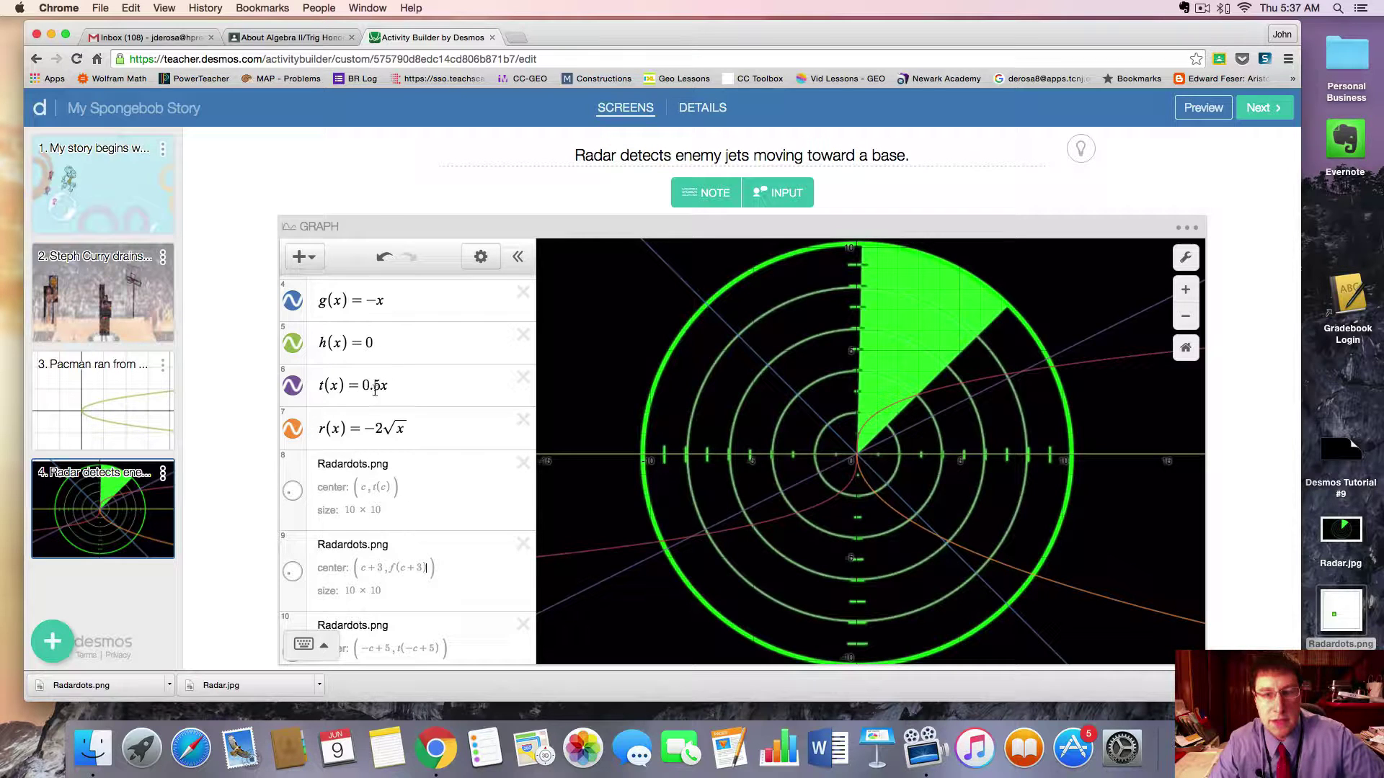
pyautogui.click(296, 388)
pyautogui.click(296, 388)
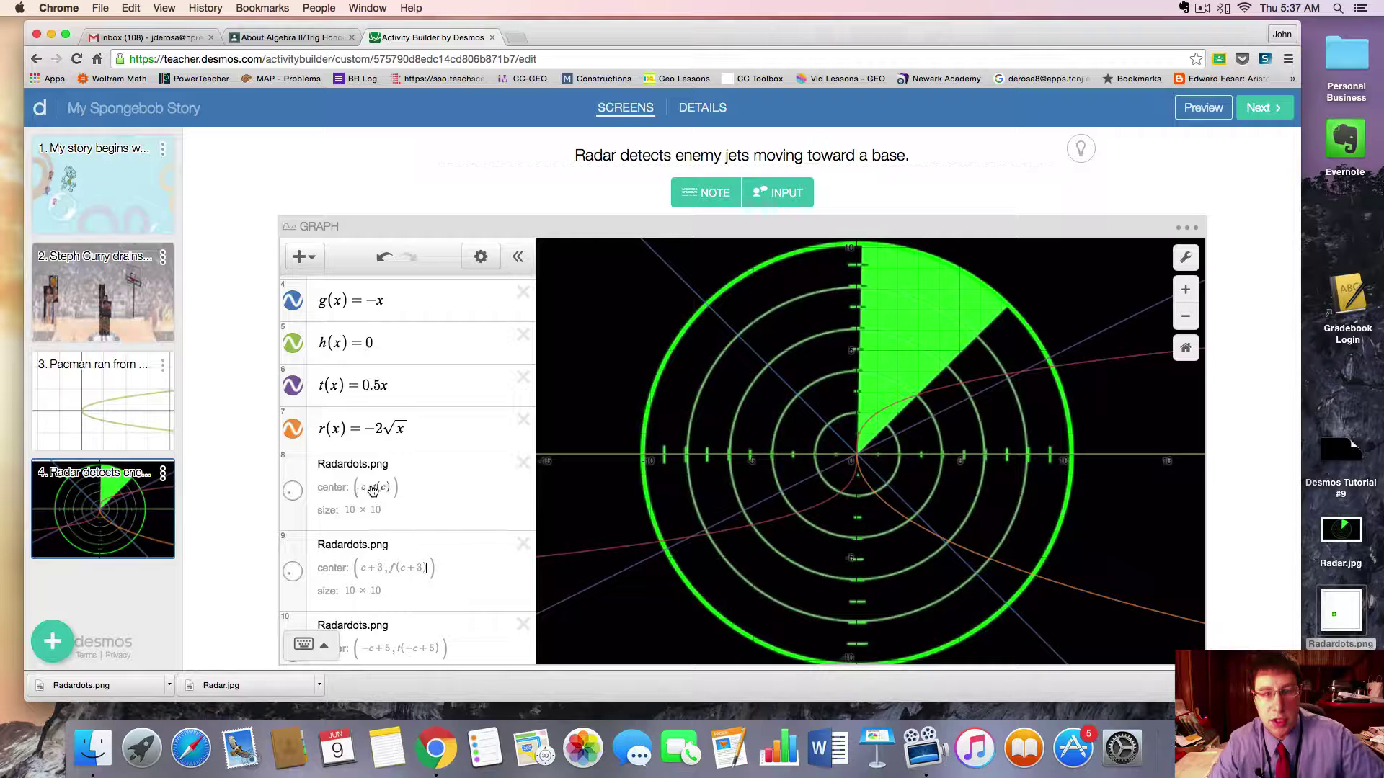
pyautogui.scroll(3, 369, 497)
pyautogui.scroll(2, 367, 487)
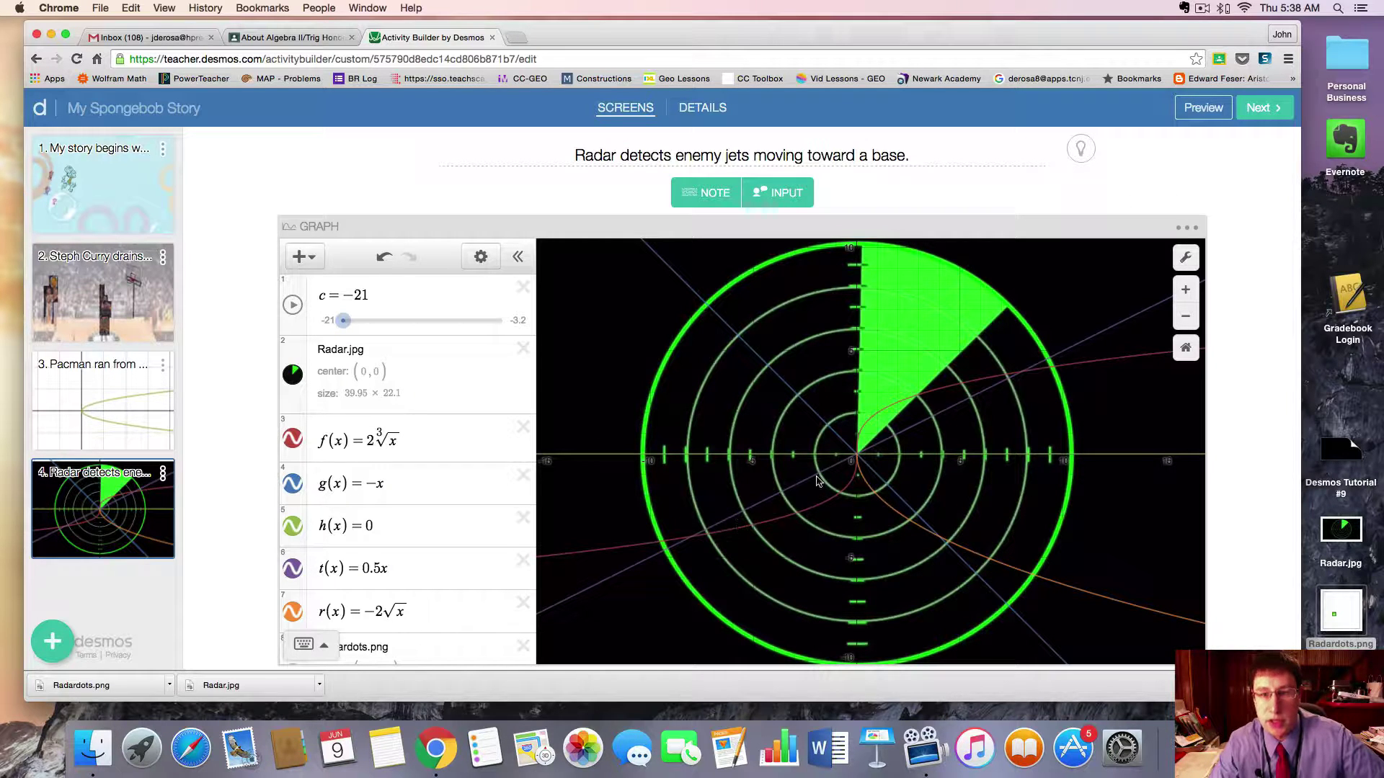
# Toggle the red f(x) cube-root curve off and on to check its path.
pyautogui.scroll(-5, 415, 531)
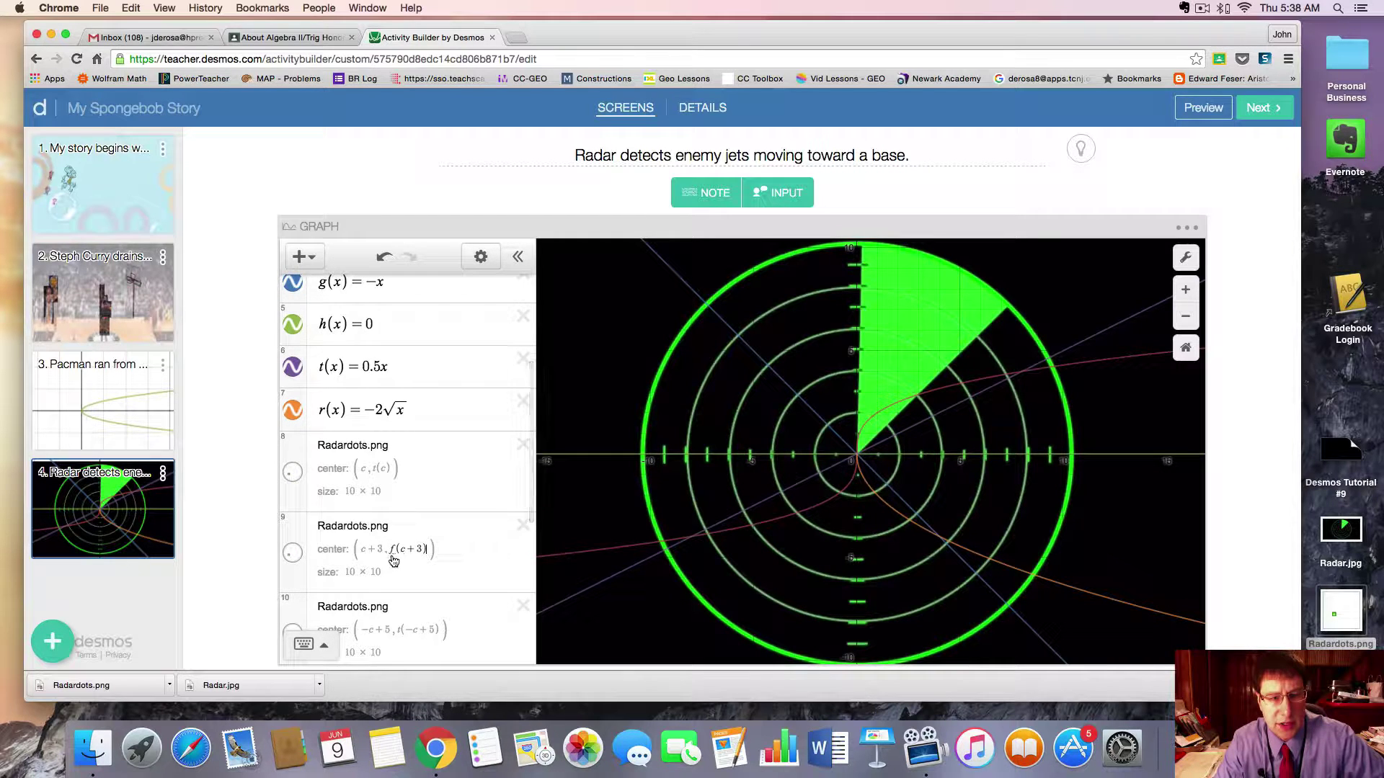
pyautogui.scroll(2, 417, 555)
pyautogui.scroll(3, 417, 555)
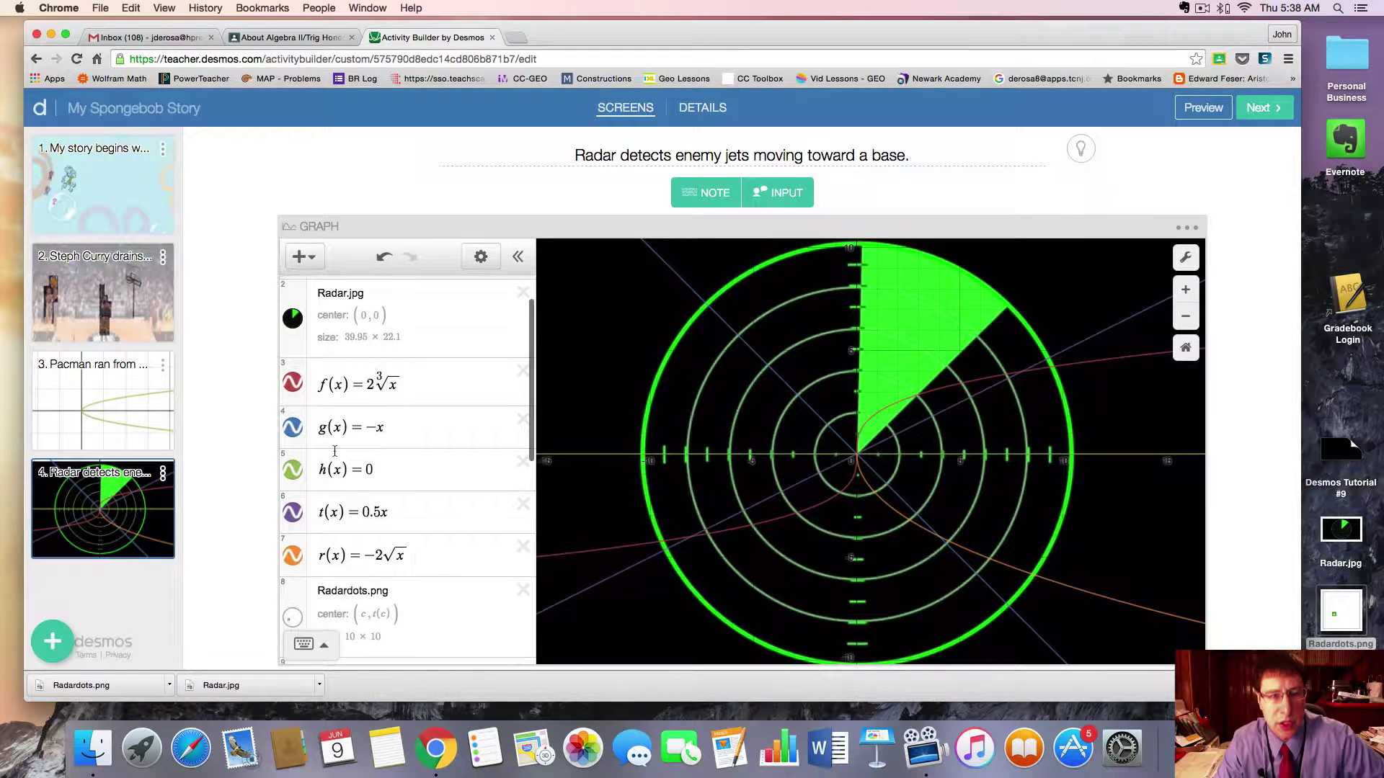
pyautogui.click(293, 382)
pyautogui.click(293, 382)
pyautogui.click(292, 382)
pyautogui.click(293, 383)
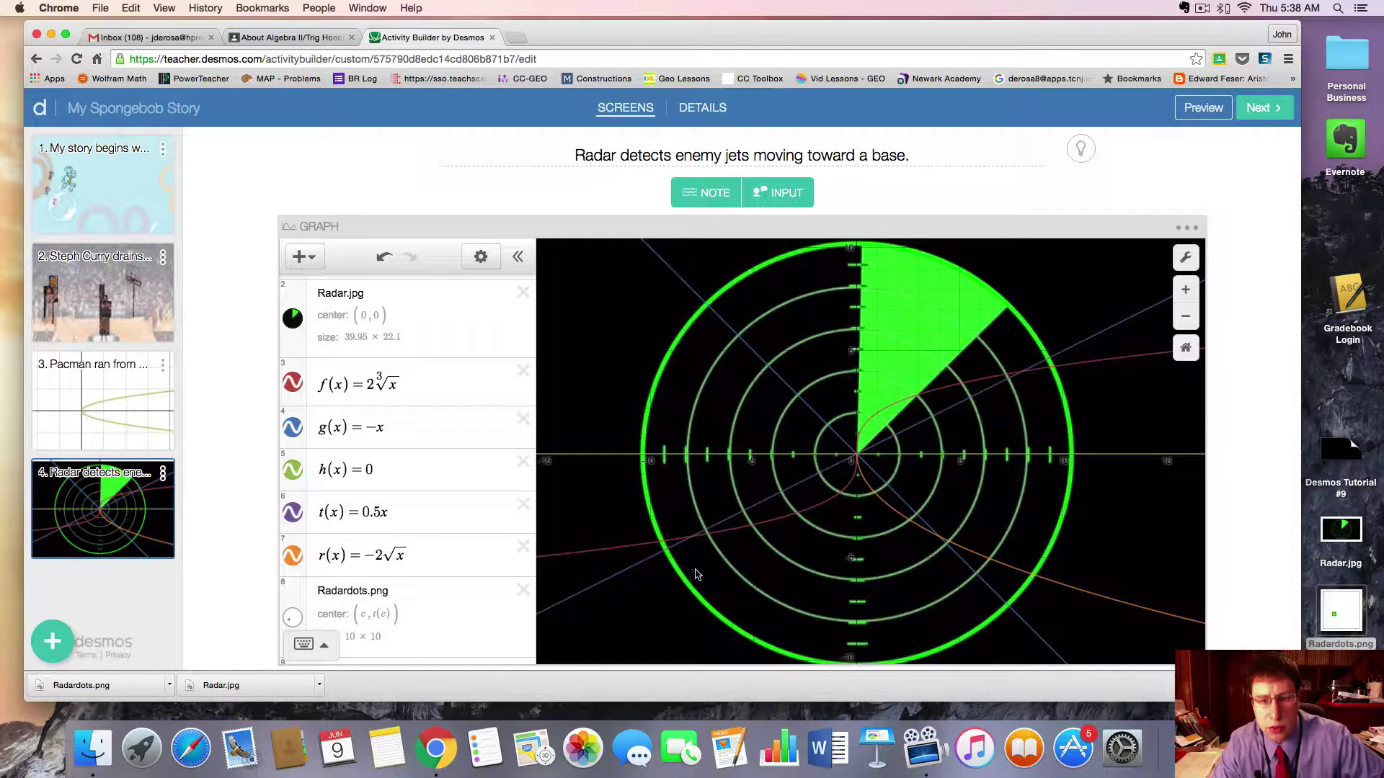
# Toggle the t(x) = 0.5x line off and on once more.
pyautogui.scroll(-3, 454, 542)
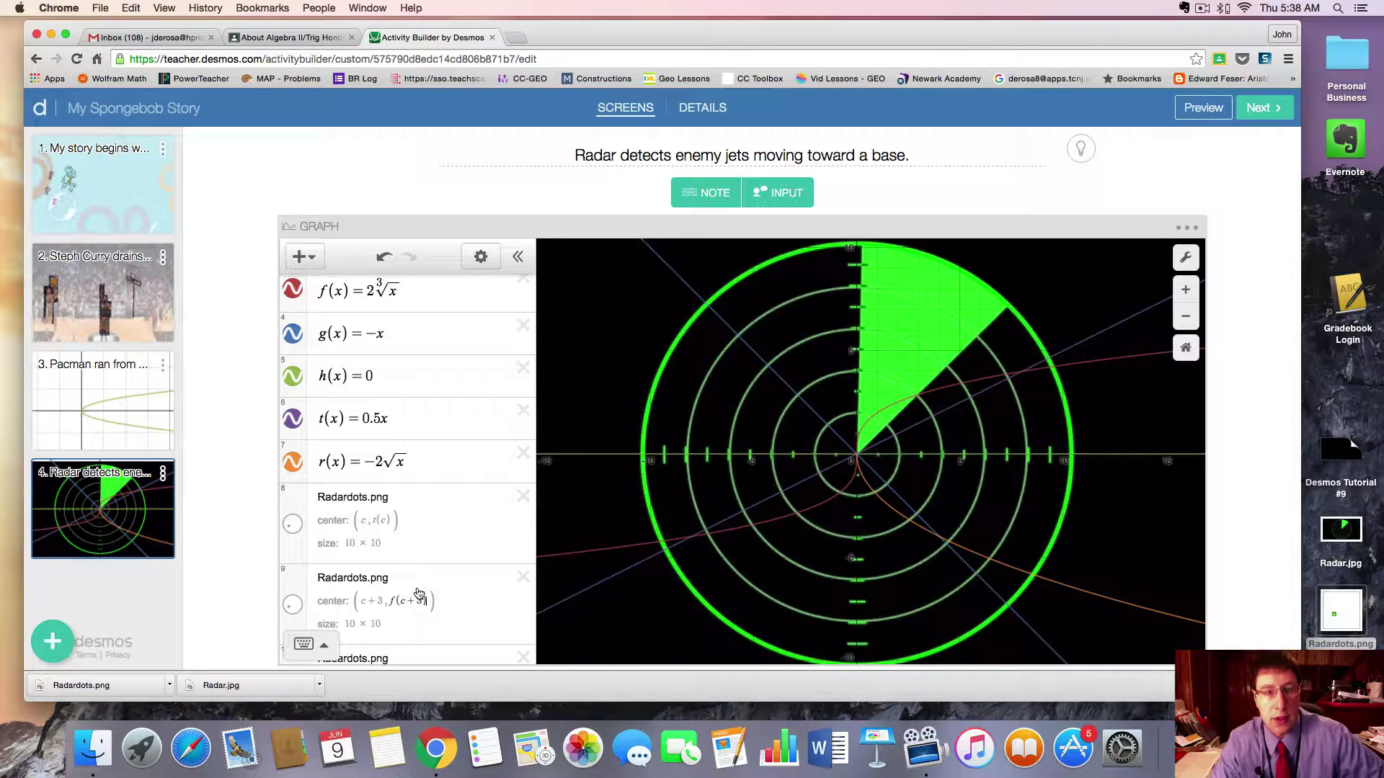
pyautogui.scroll(-5, 407, 519)
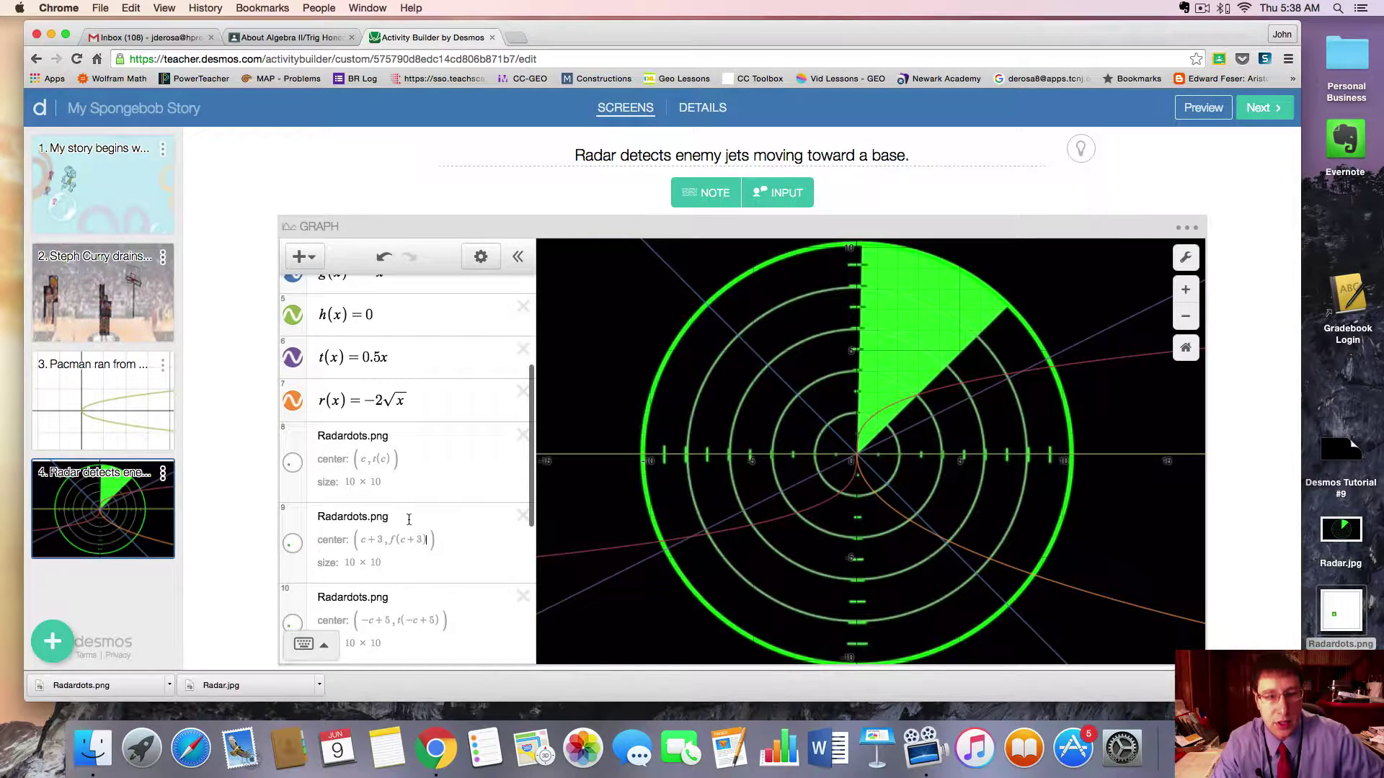
pyautogui.scroll(2, 400, 562)
pyautogui.scroll(-1, 395, 579)
pyautogui.click(292, 333)
pyautogui.click(296, 336)
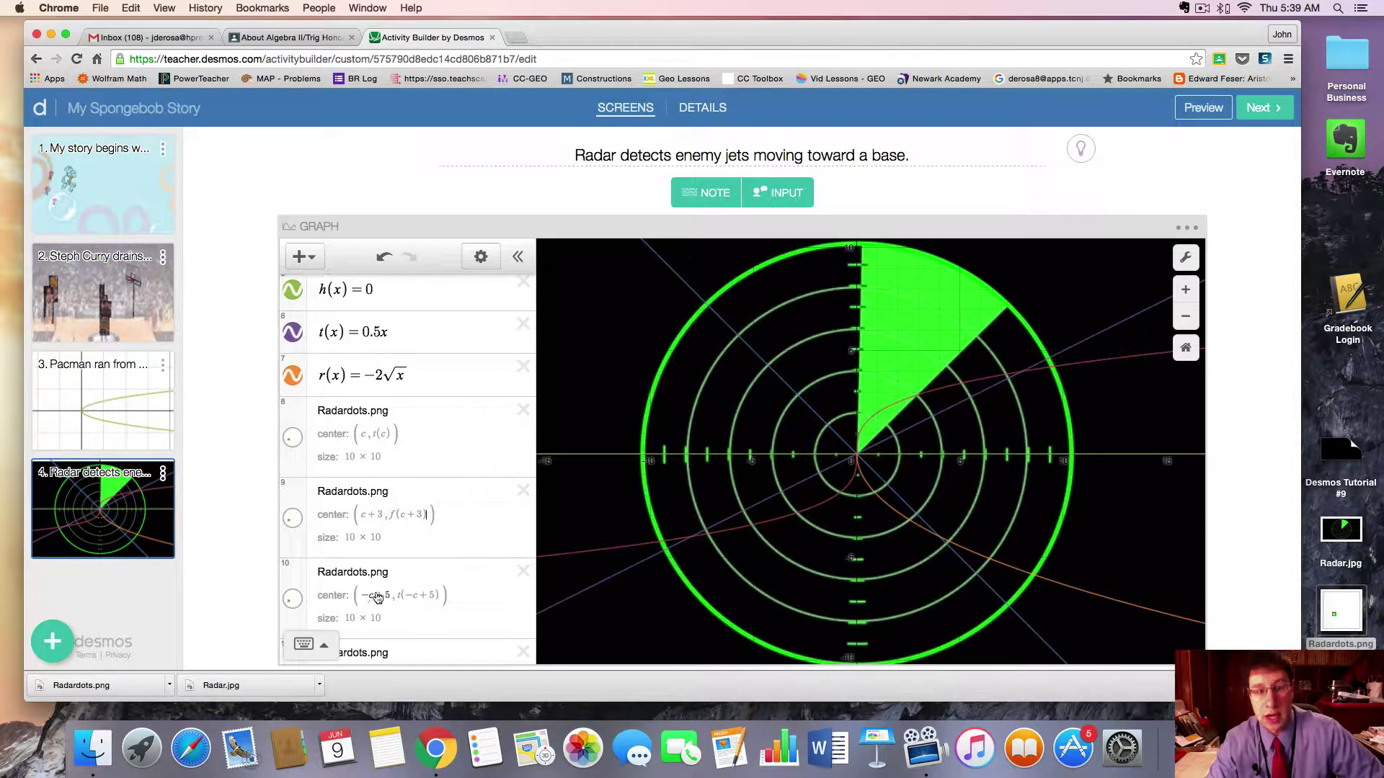
# Toggle the h(x) = 0 line off and on to check it.
pyautogui.scroll(5, 378, 591)
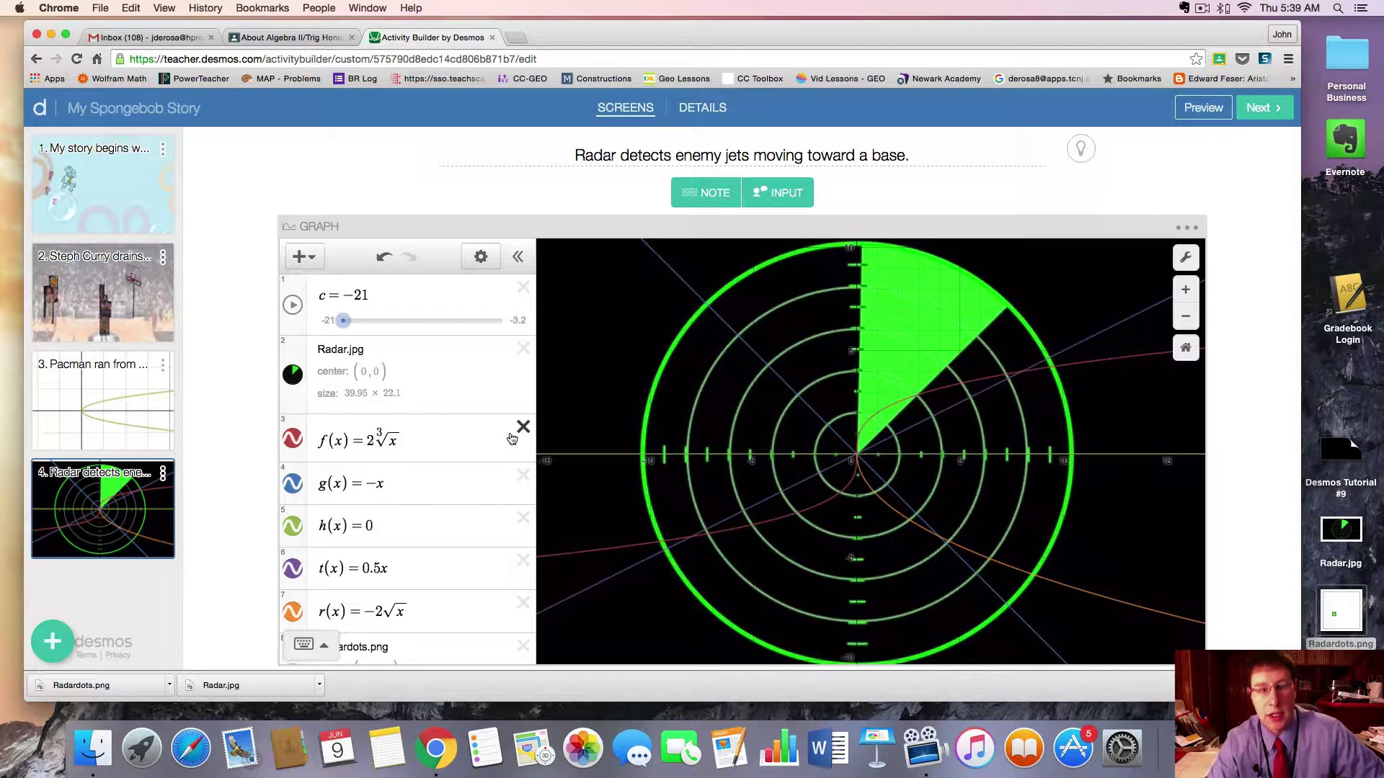
pyautogui.scroll(-2, 412, 472)
pyautogui.scroll(-8, 411, 472)
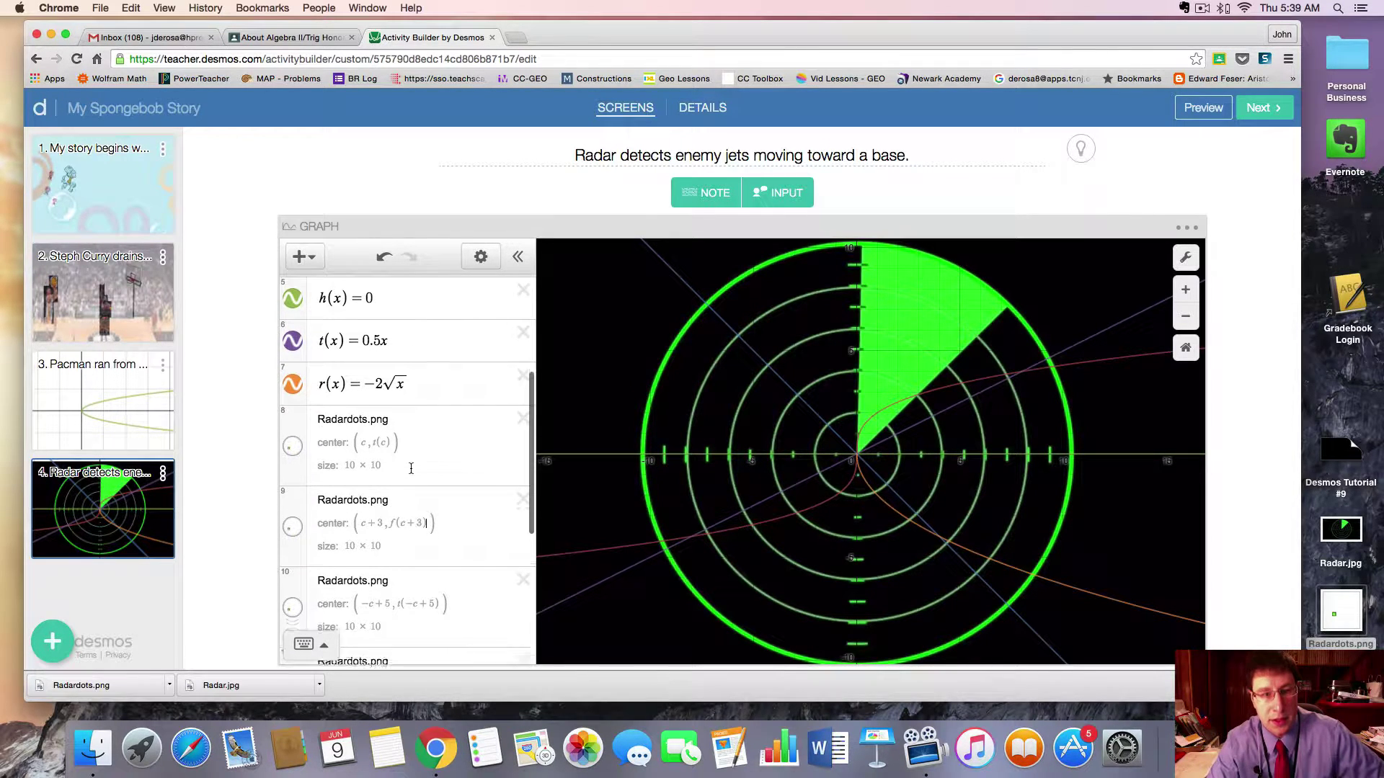
pyautogui.scroll(6, 410, 471)
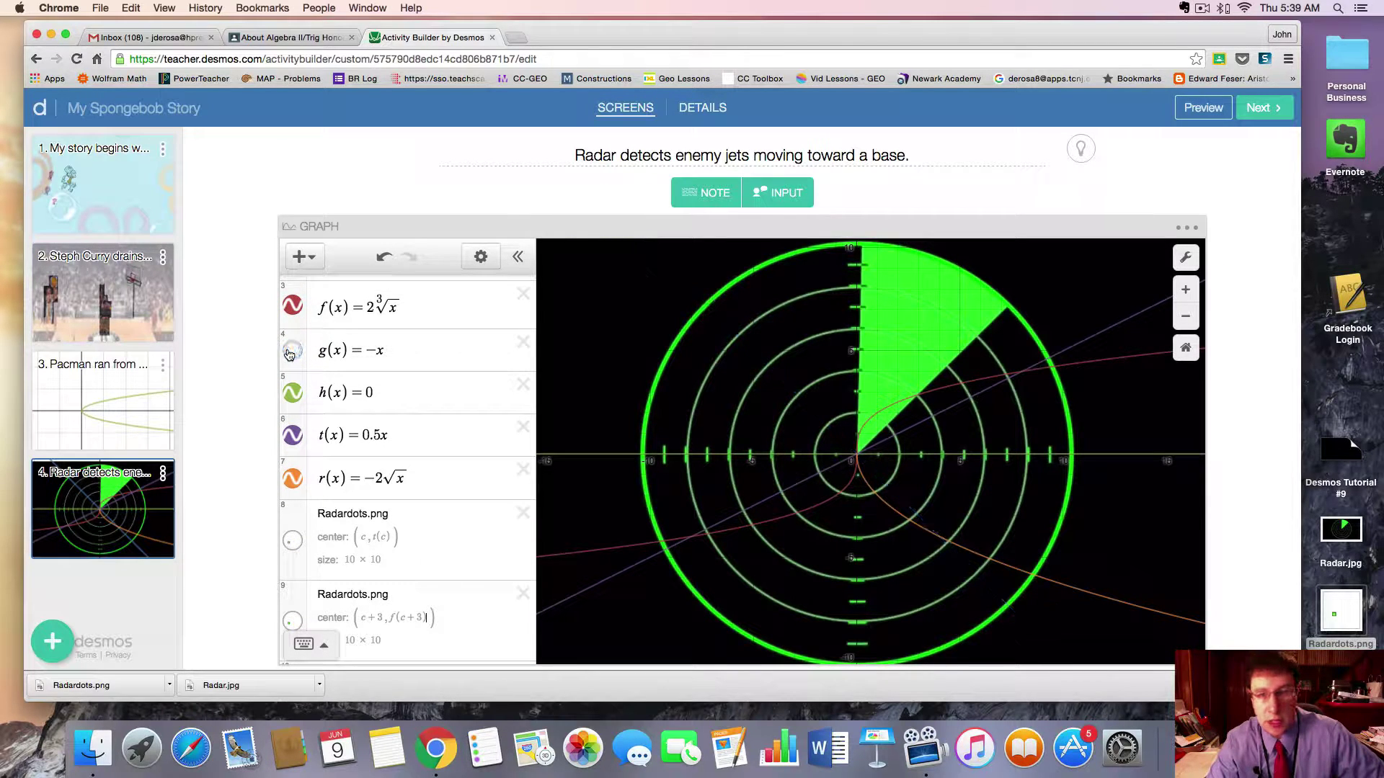
pyautogui.scroll(-9, 388, 492)
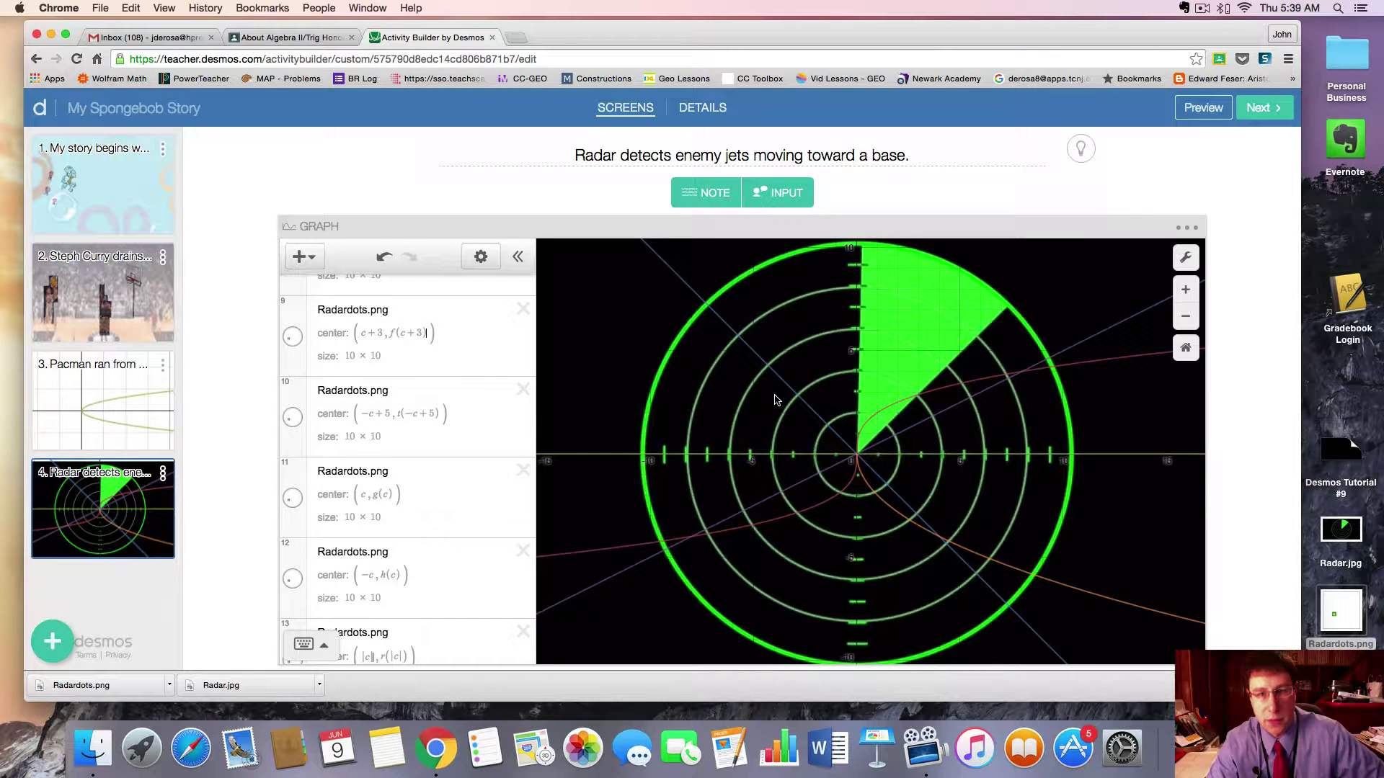
pyautogui.scroll(-2, 425, 501)
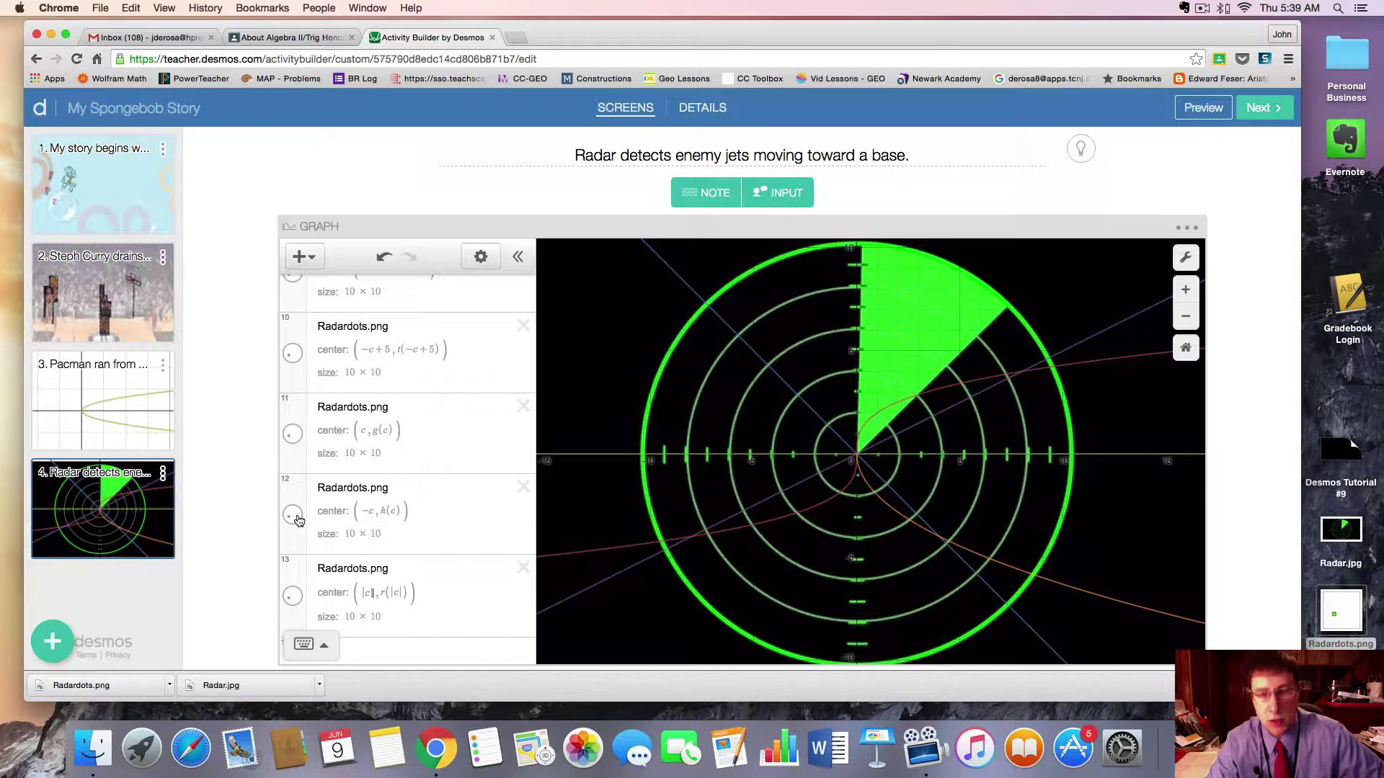
pyautogui.scroll(6, 321, 518)
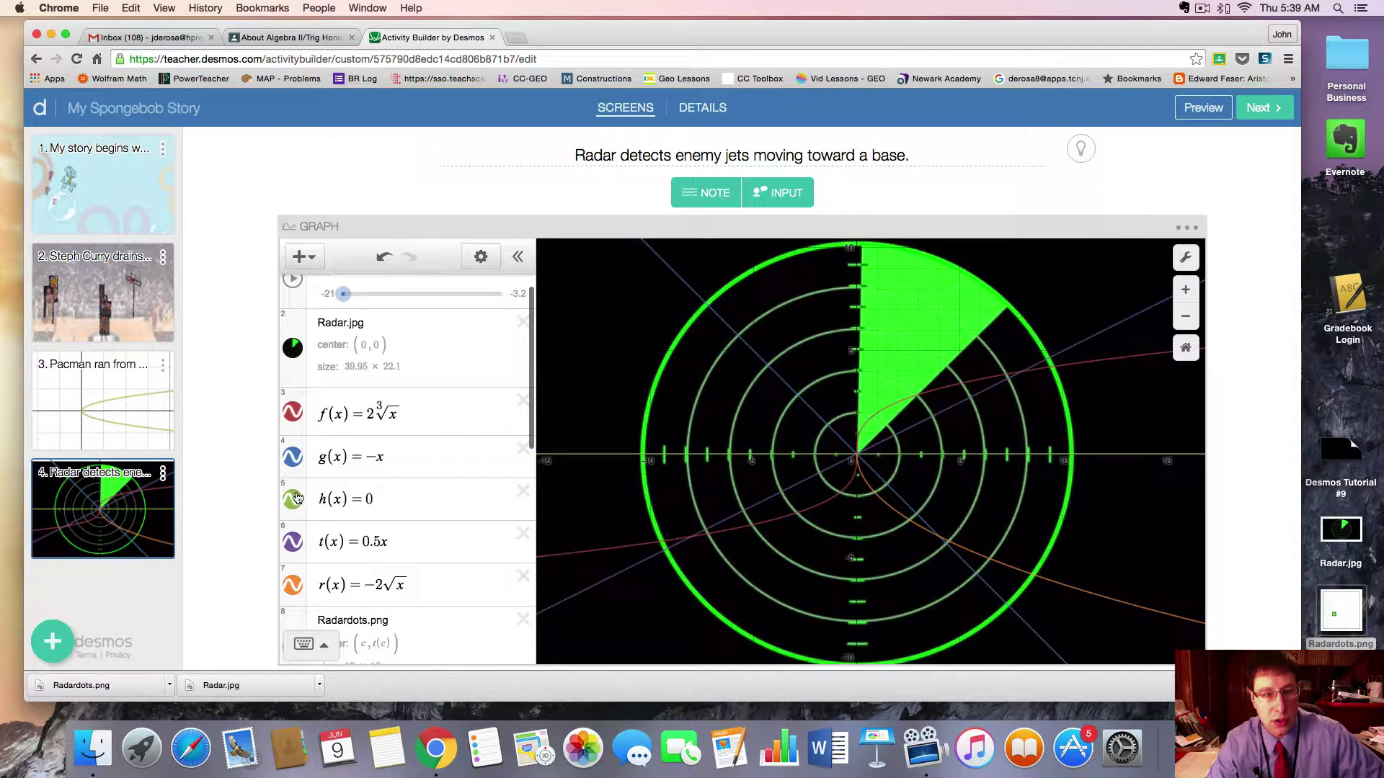
pyautogui.click(292, 500)
pyautogui.click(292, 500)
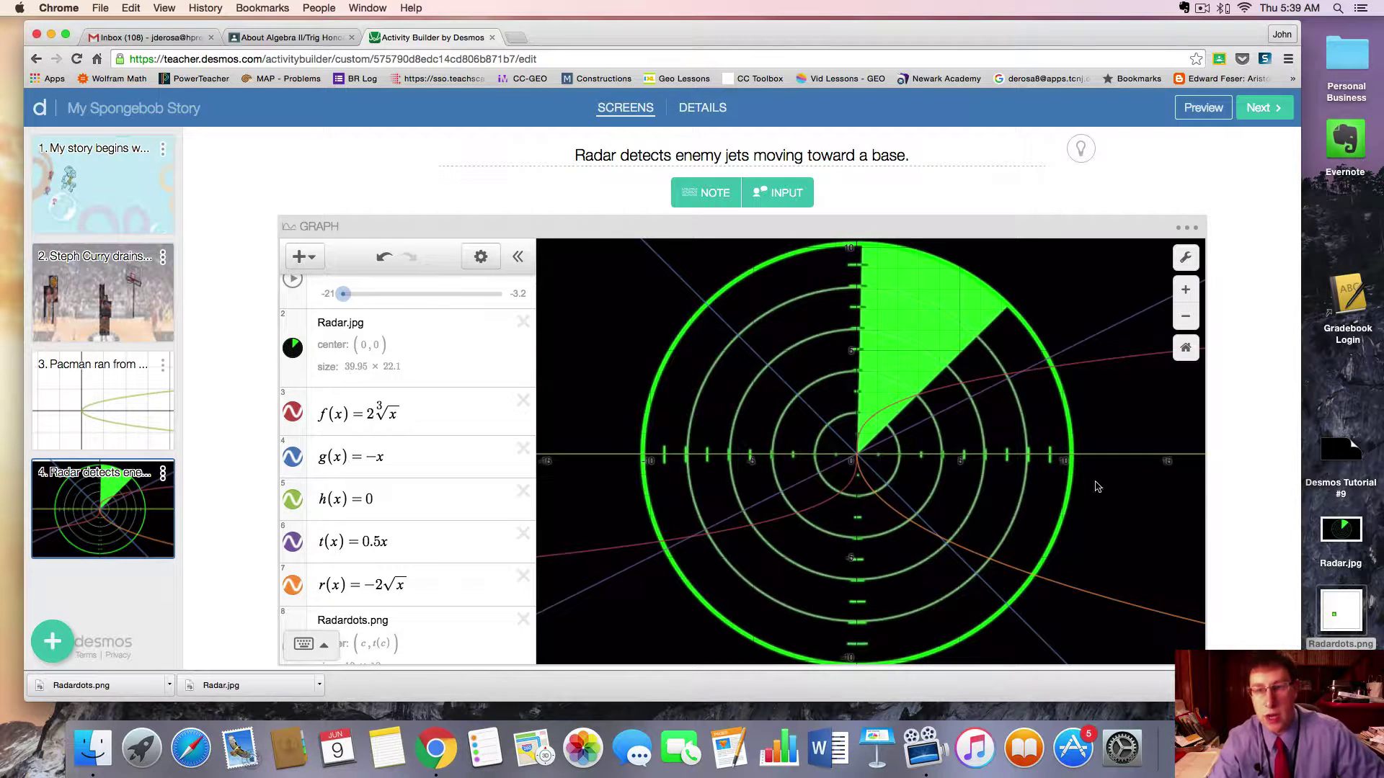
# Toggle the r(x) curve off and on to check its path.
pyautogui.scroll(-3, 431, 506)
pyautogui.scroll(-4, 431, 506)
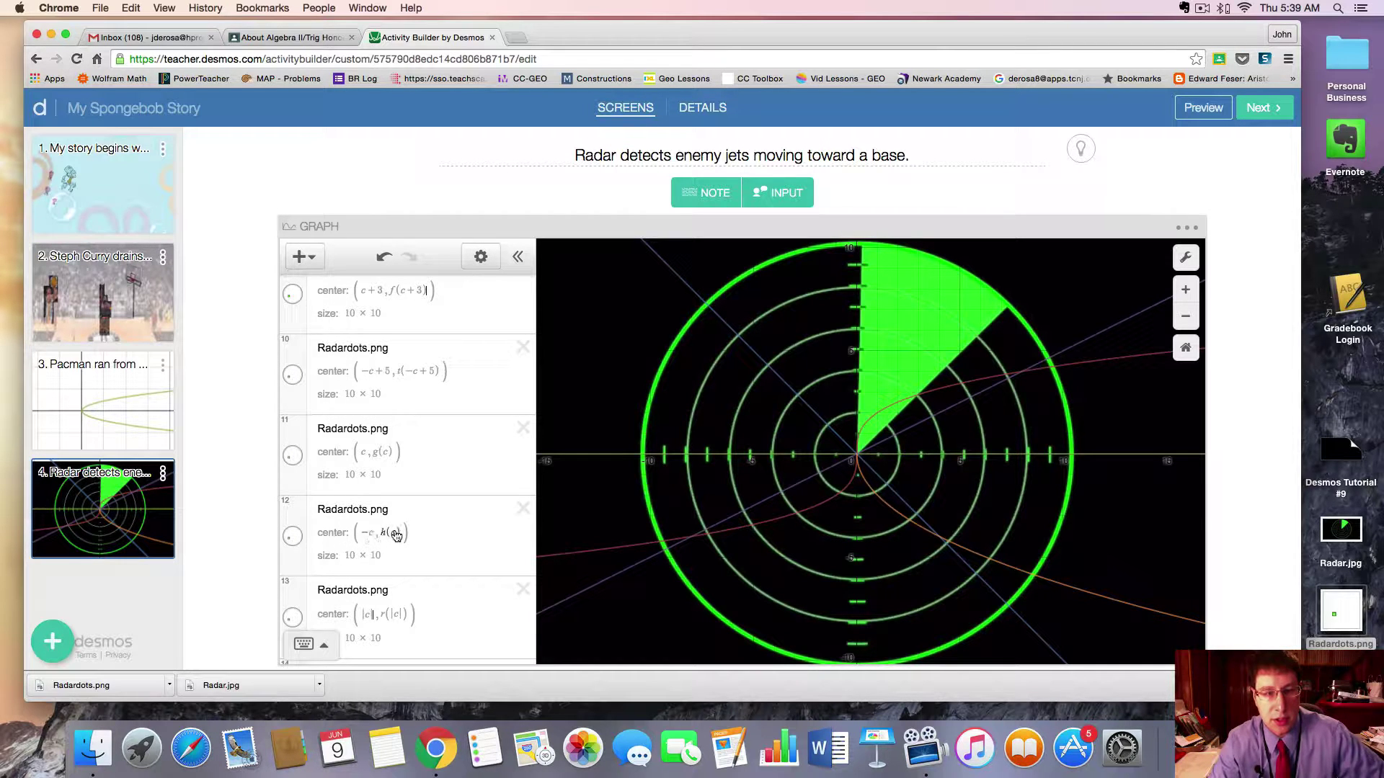
pyautogui.scroll(2, 386, 522)
pyautogui.scroll(4, 386, 519)
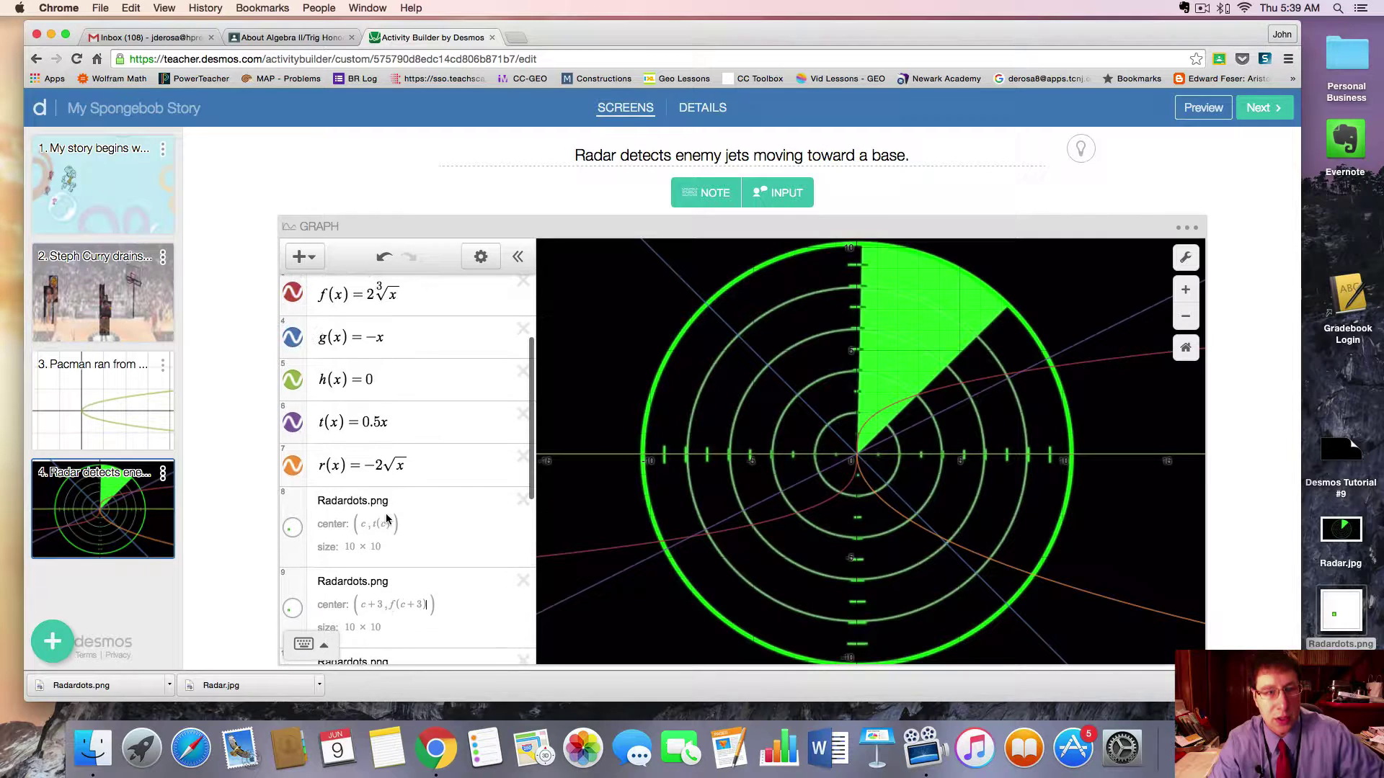
pyautogui.scroll(-6, 379, 433)
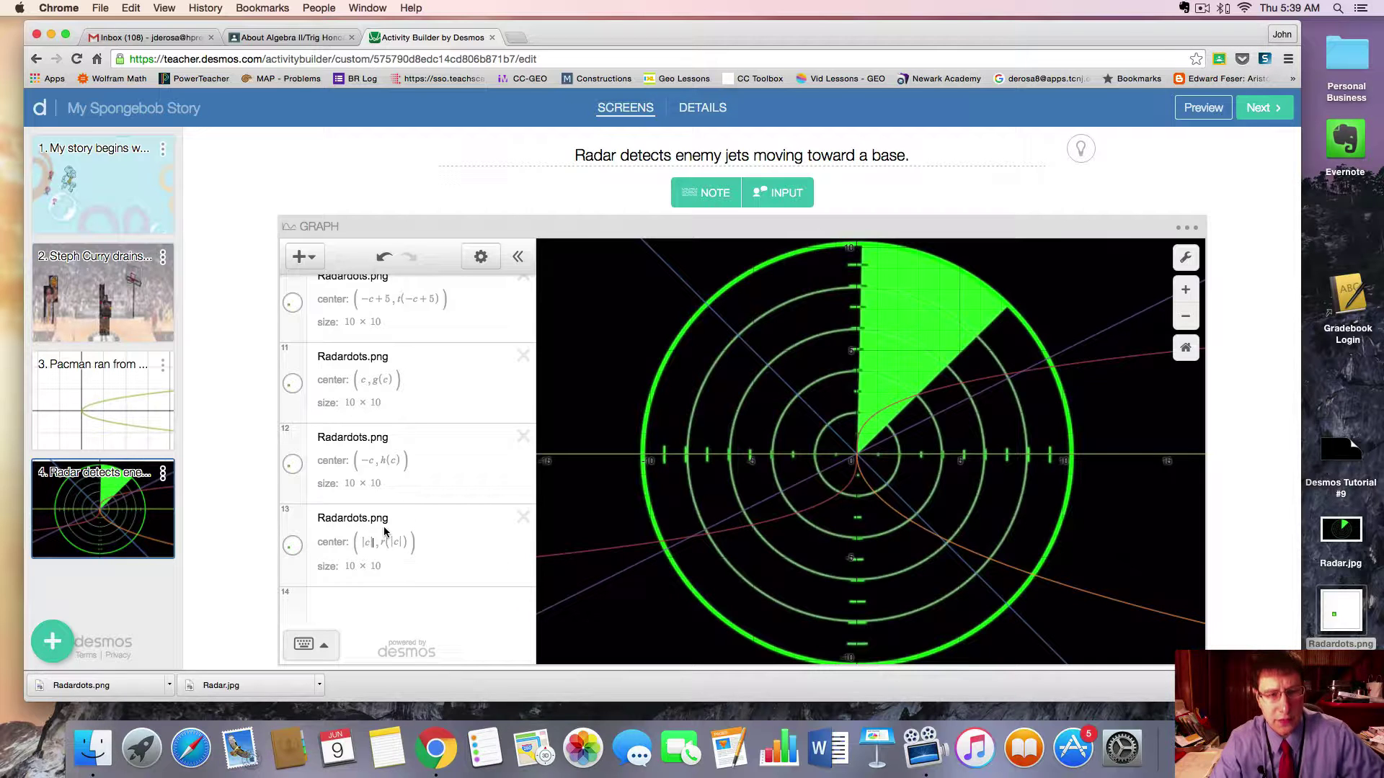
pyautogui.scroll(1, 379, 533)
pyautogui.scroll(5, 379, 533)
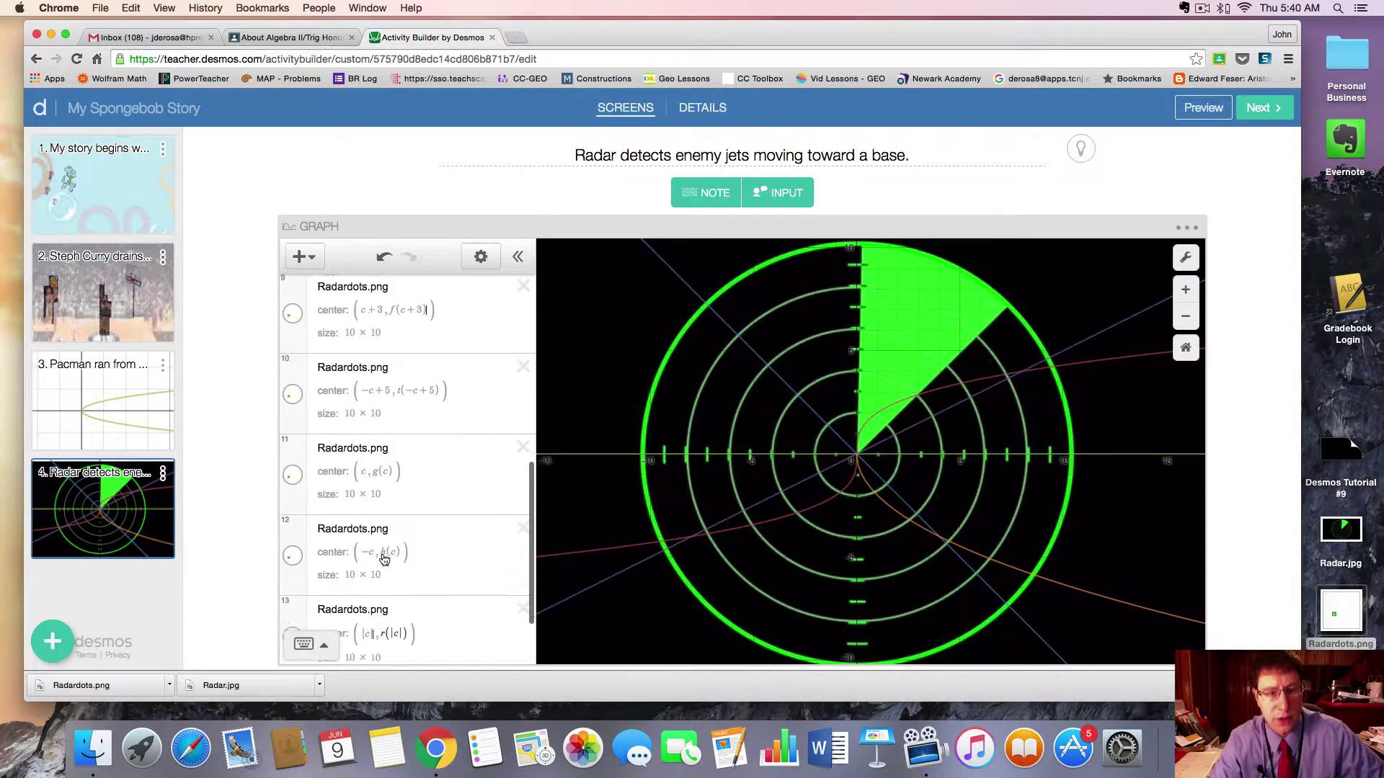
pyautogui.scroll(2, 382, 553)
pyautogui.click(291, 472)
pyautogui.click(290, 472)
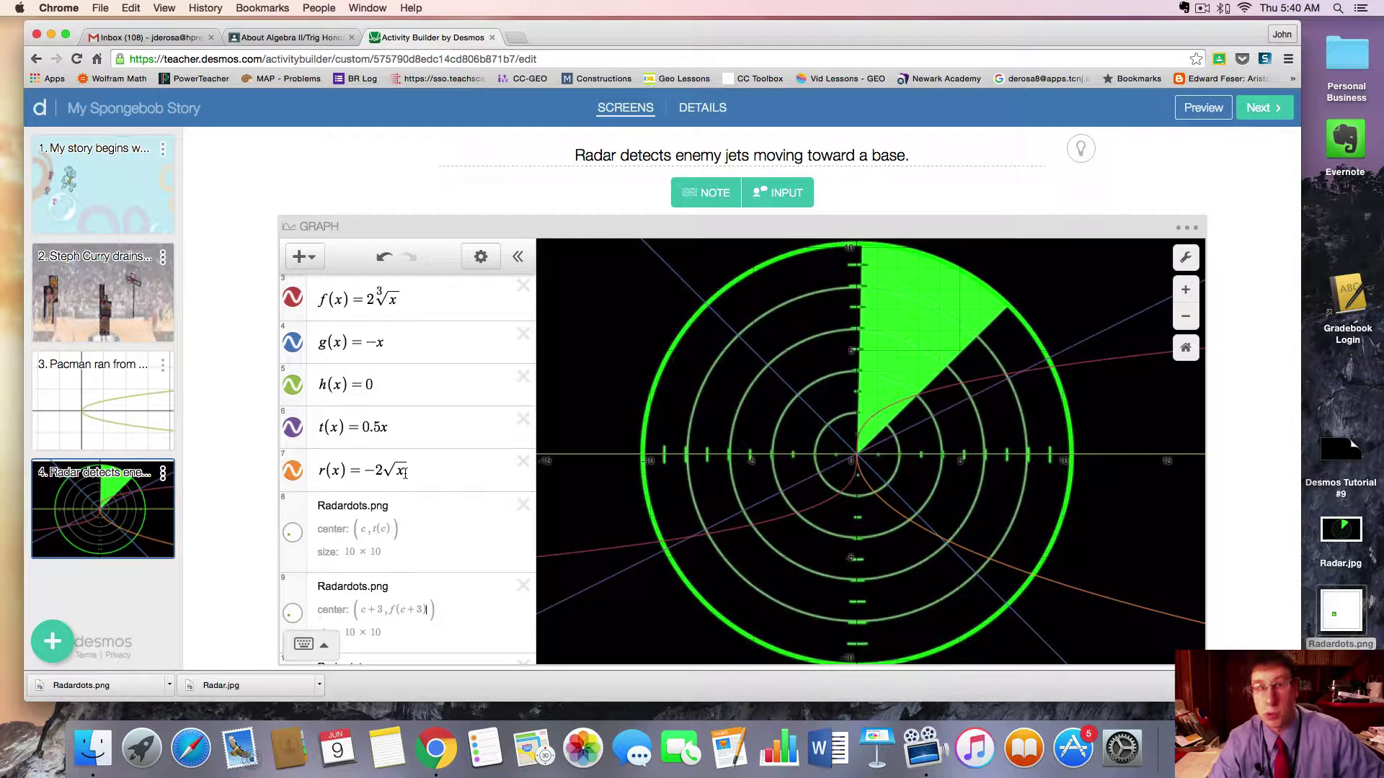
# Shift the graph view up slightly, then hide the t(x), h(x), g(x) and f(x) curves.
pyautogui.scroll(-10, 405, 491)
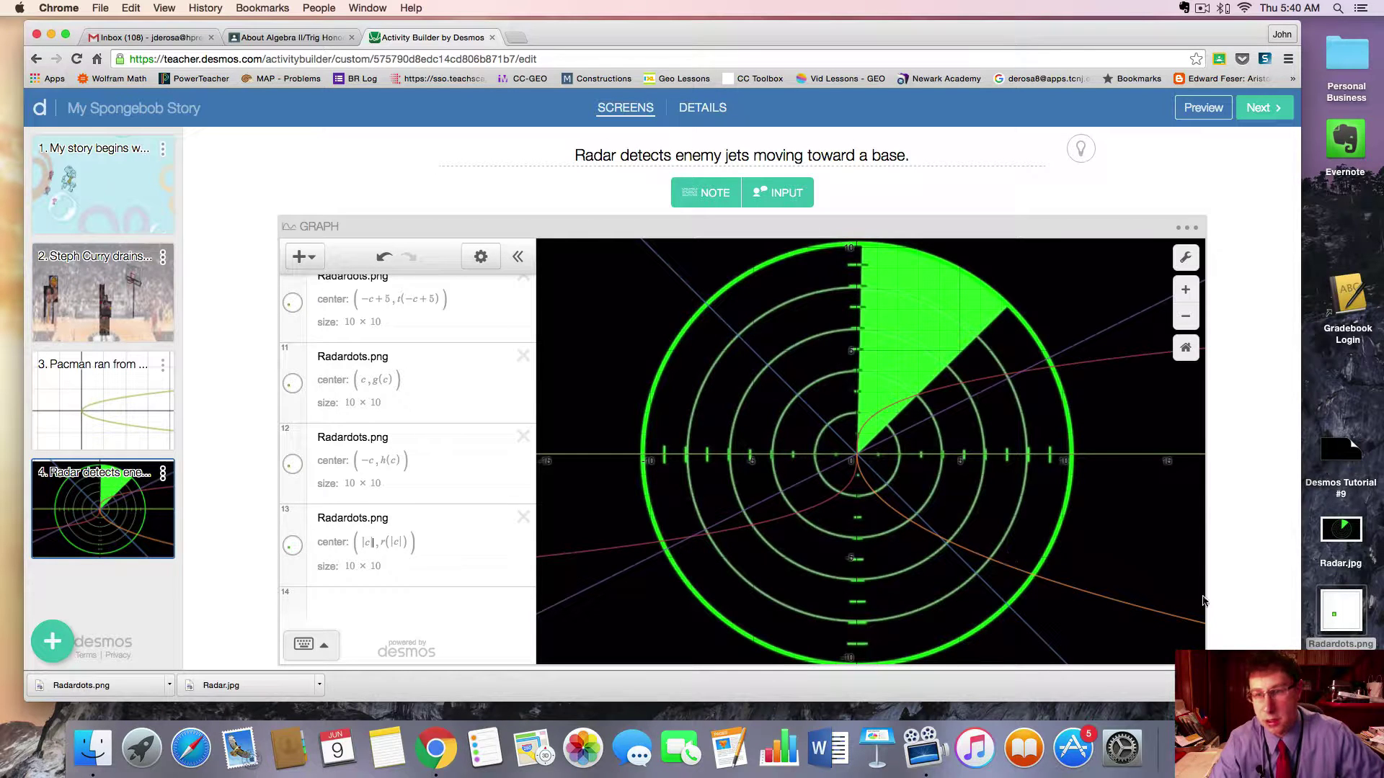
pyautogui.scroll(-3, 872, 467)
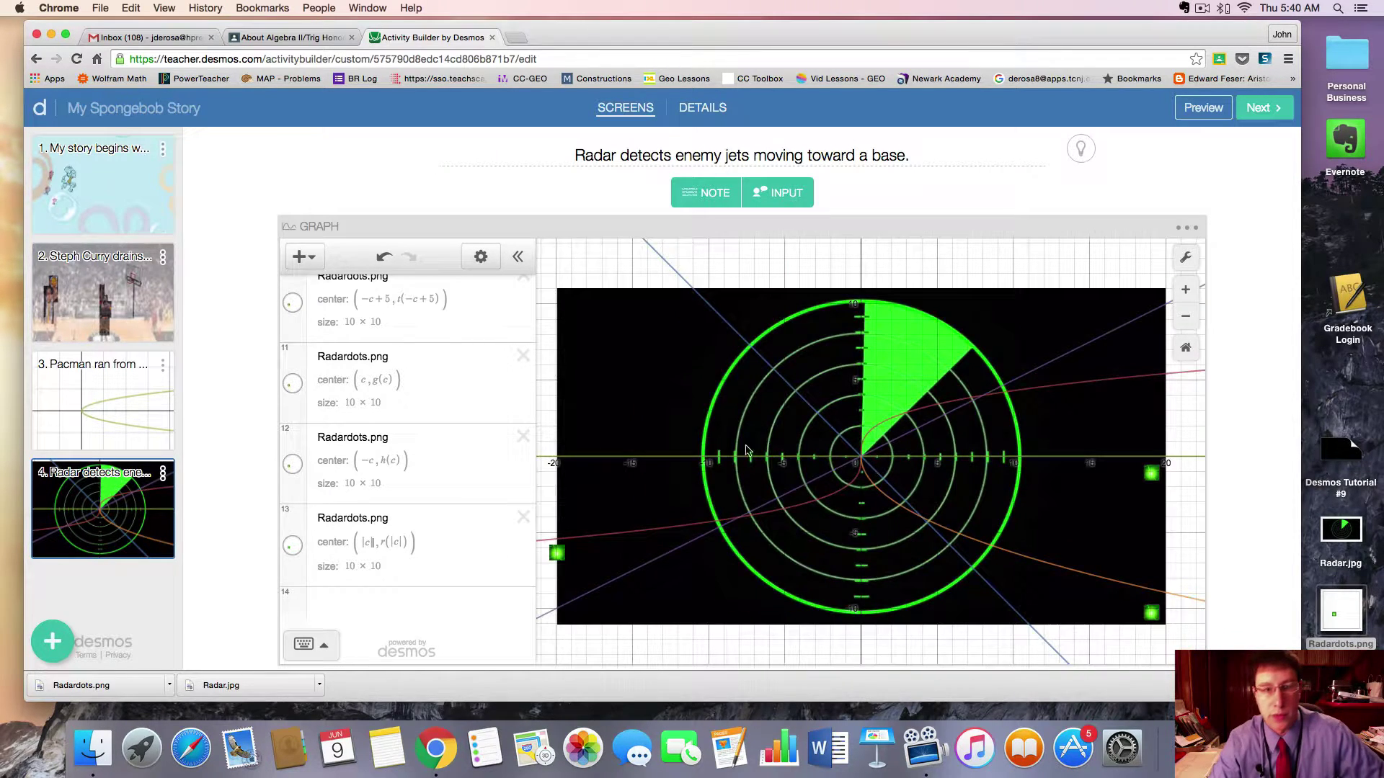
pyautogui.scroll(-2, 858, 481)
pyautogui.scroll(5, 861, 483)
pyautogui.scroll(-4, 868, 486)
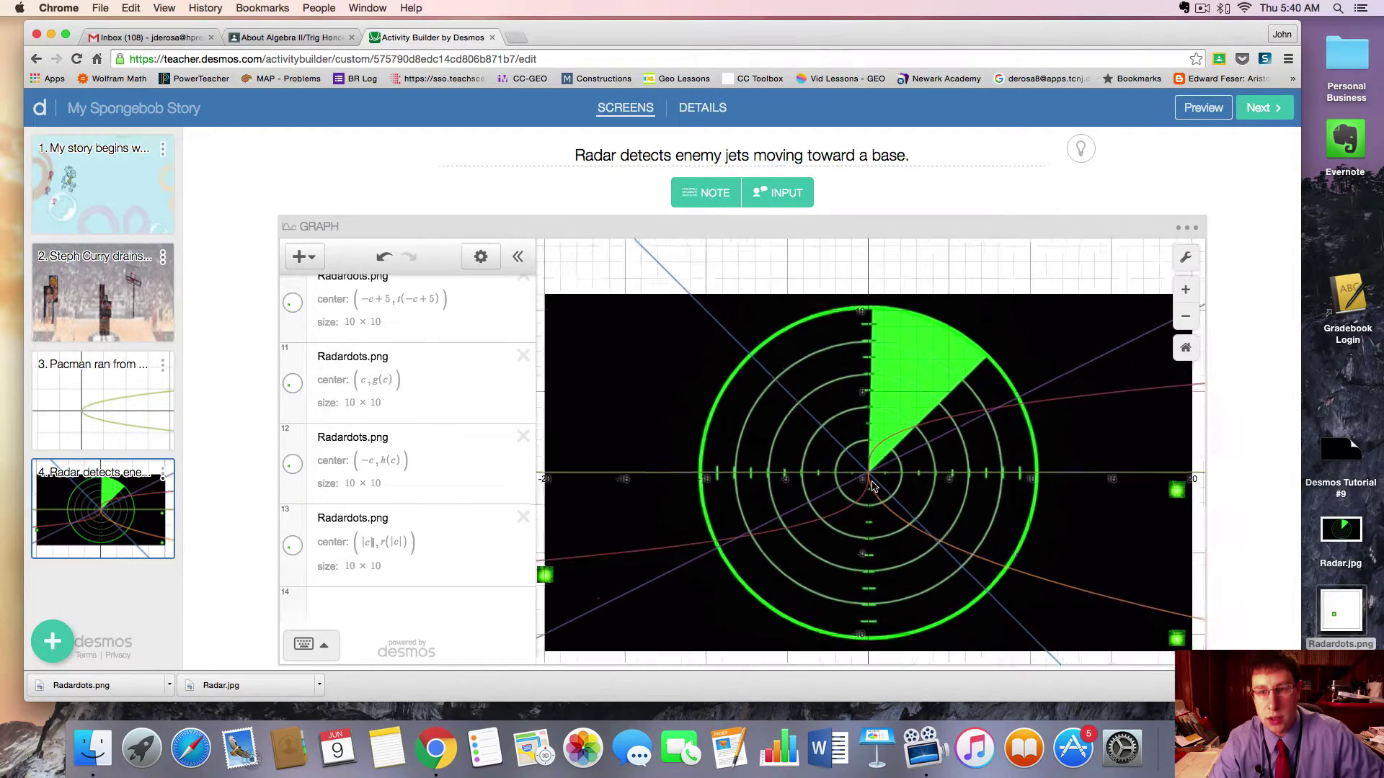
pyautogui.scroll(2, 871, 487)
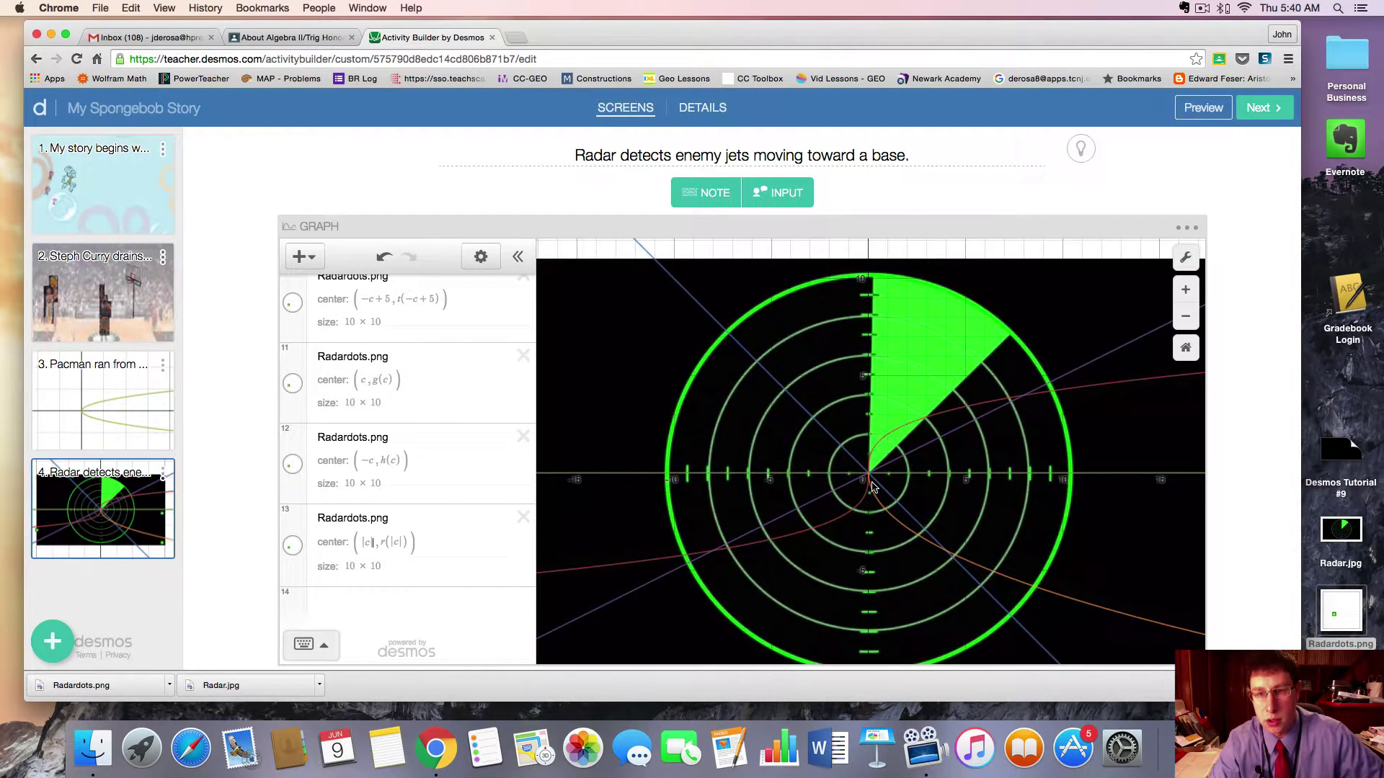
pyautogui.scroll(-1, 872, 488)
pyautogui.moveTo(1085, 534); pyautogui.dragTo(1083, 514)
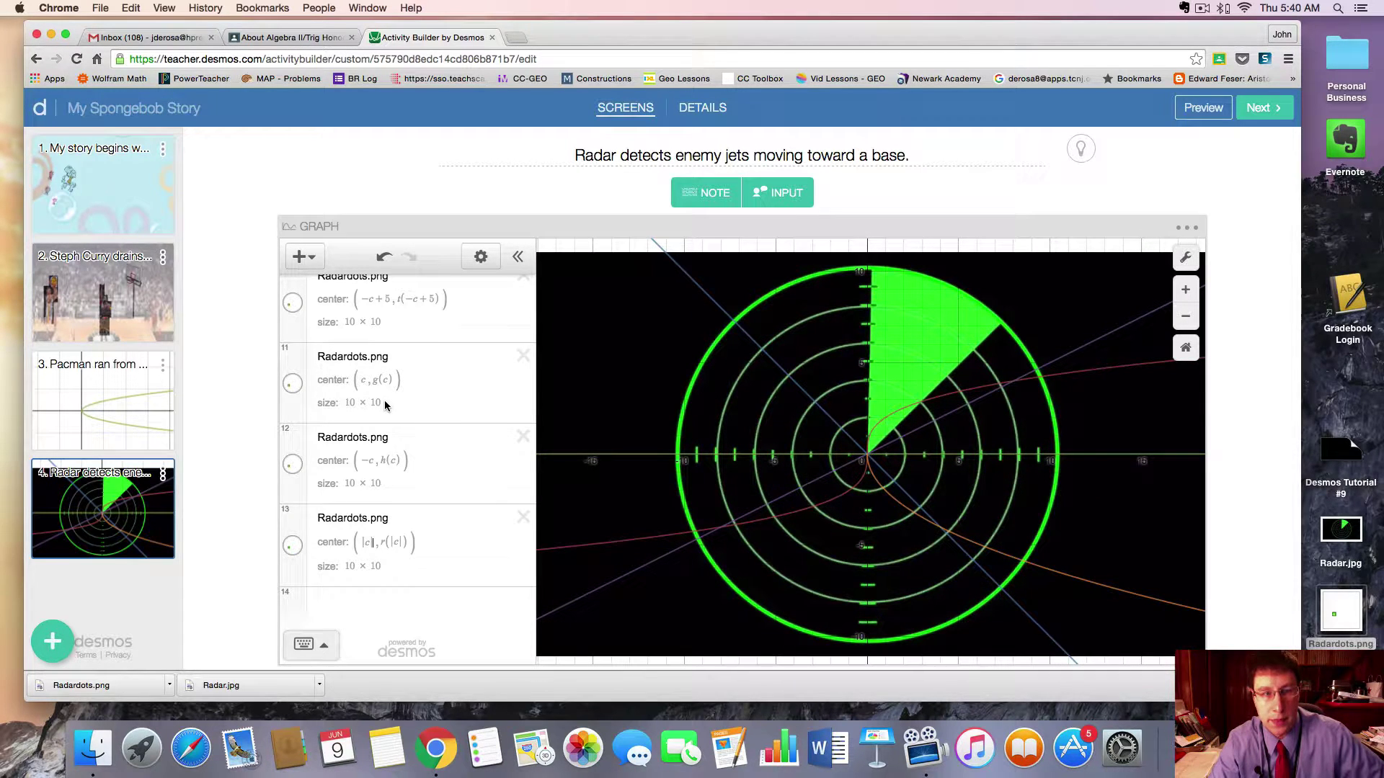
pyautogui.scroll(8, 383, 400)
pyautogui.click(292, 447)
pyautogui.click(292, 405)
pyautogui.click(292, 363)
pyautogui.click(292, 320)
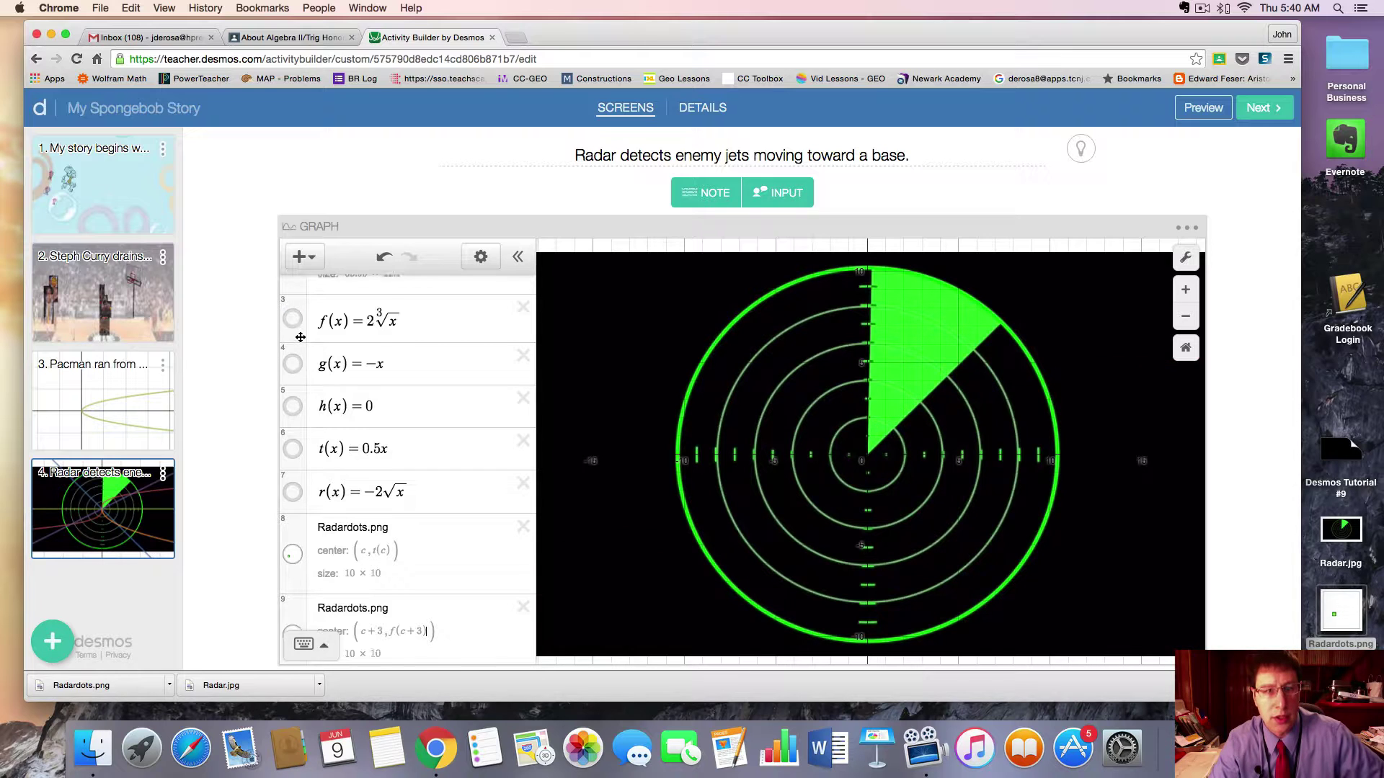
pyautogui.scroll(3, 300, 339)
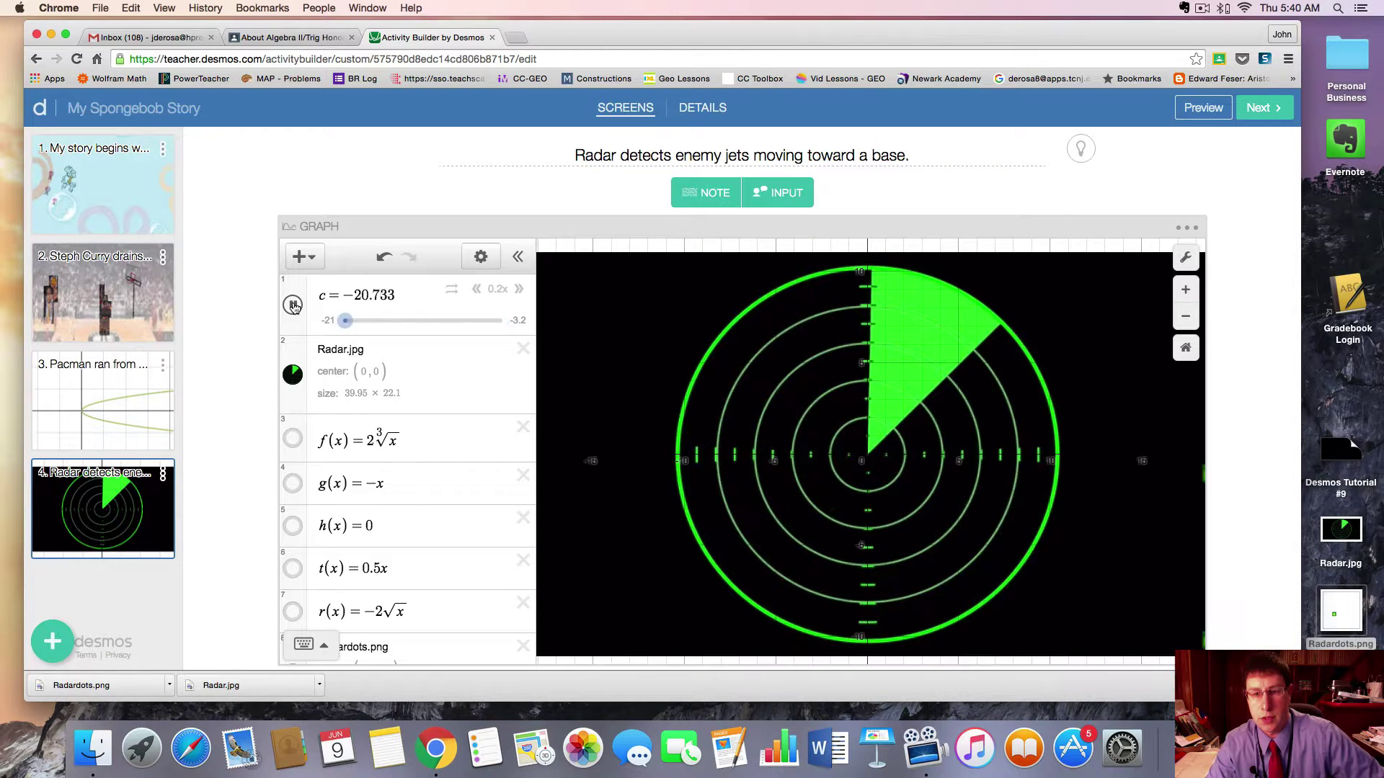
# Raise slider c's animation speed from 0.2x to 0.5x.
pyautogui.click(519, 289)
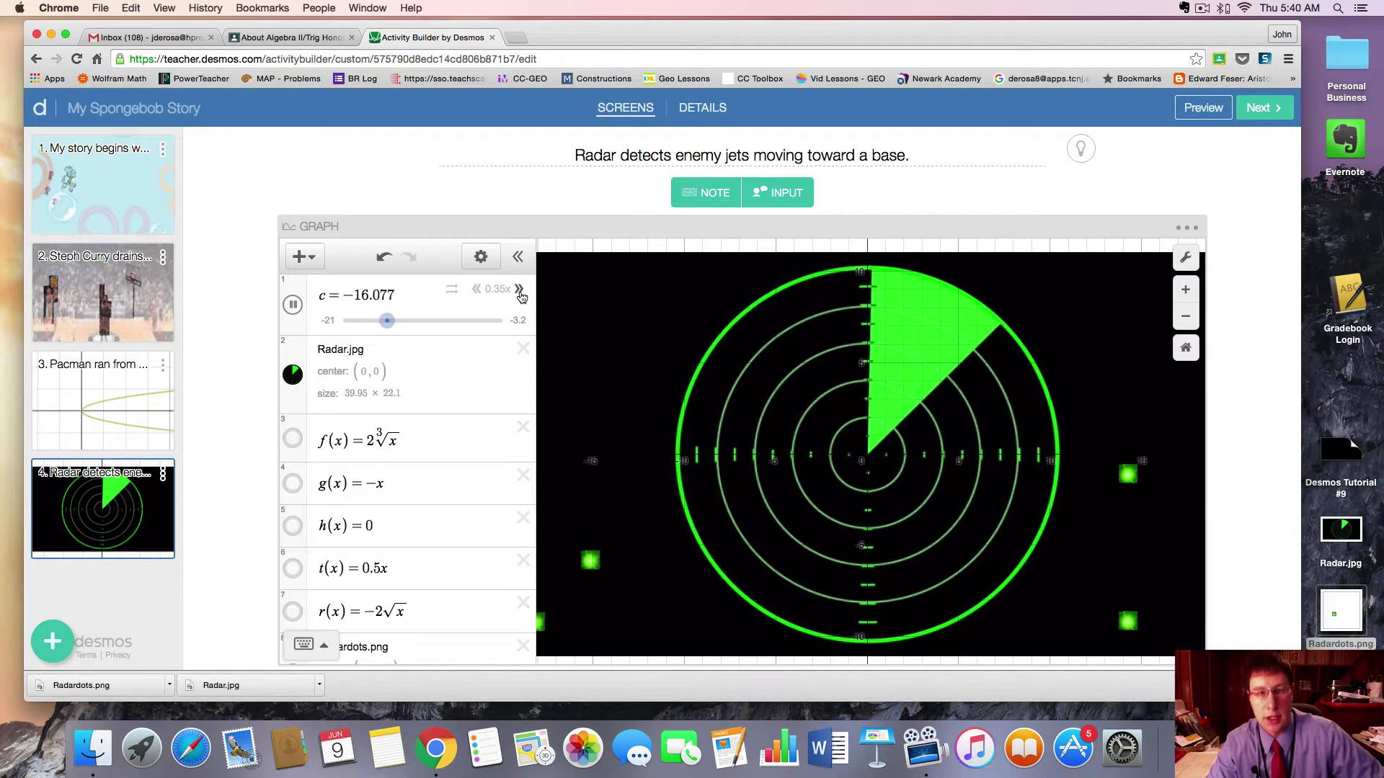